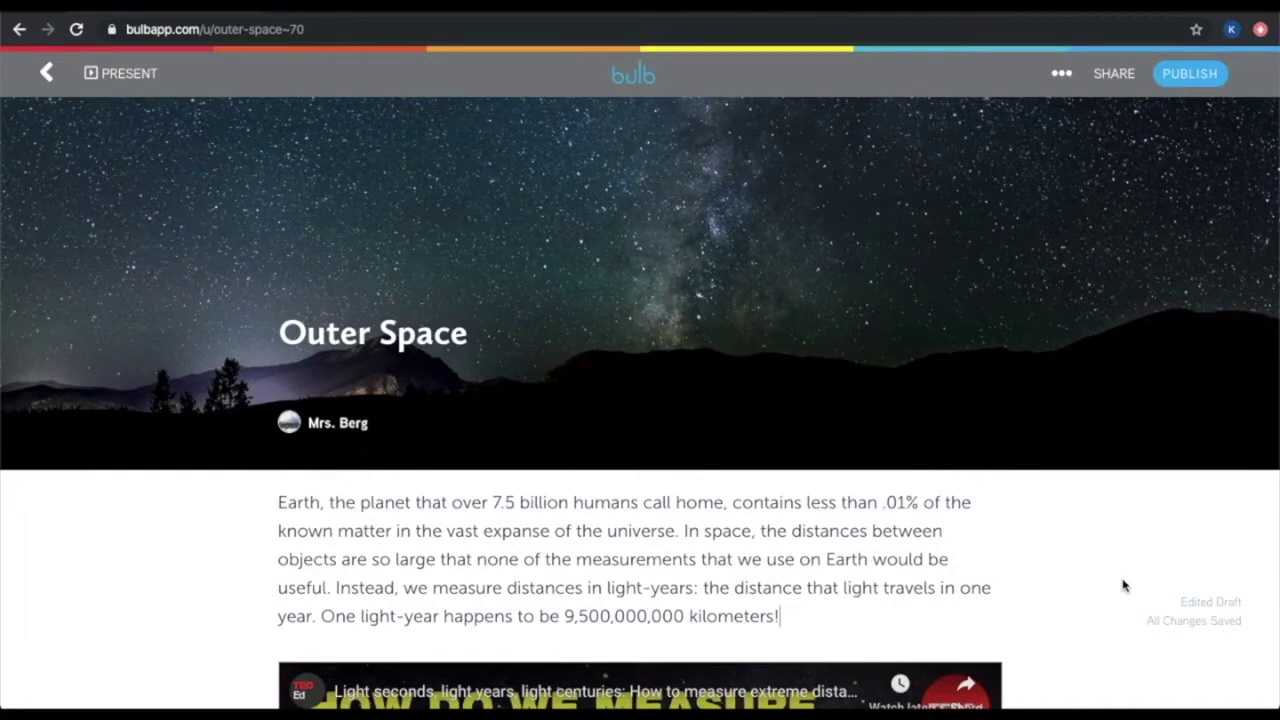
Preview how the Outer Space draft will look once published
click(1063, 75)
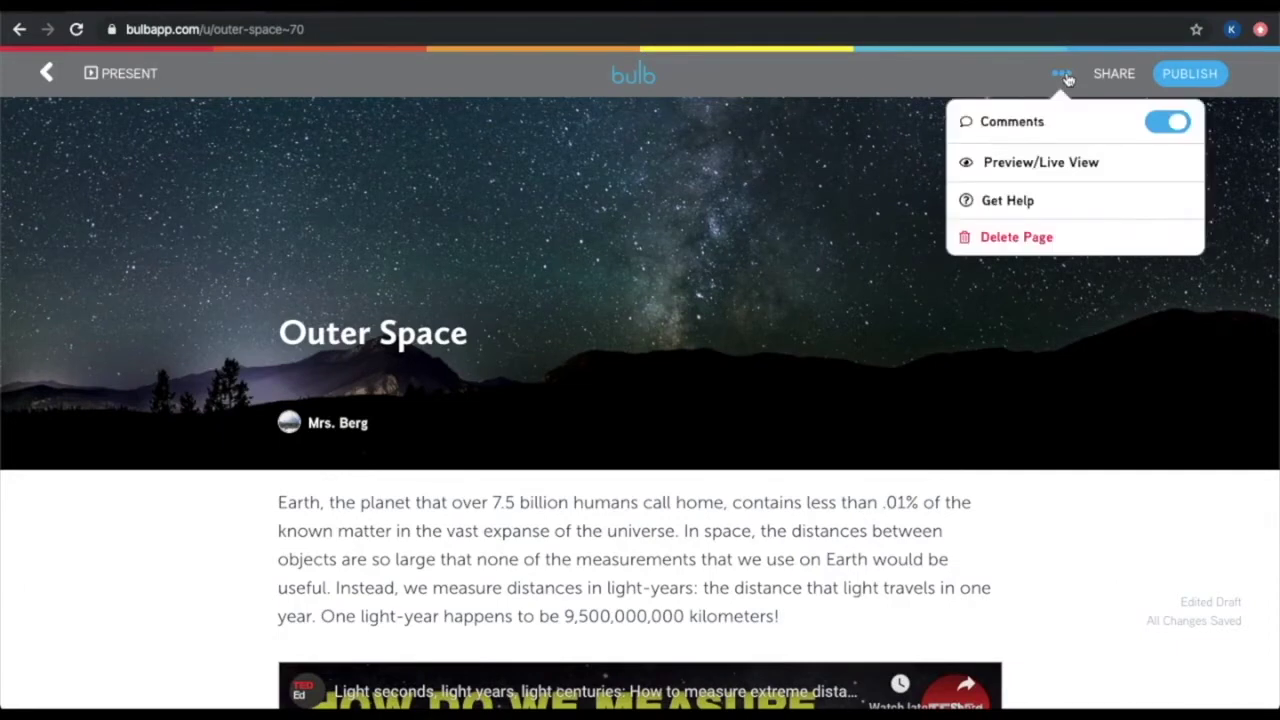
click(1040, 170)
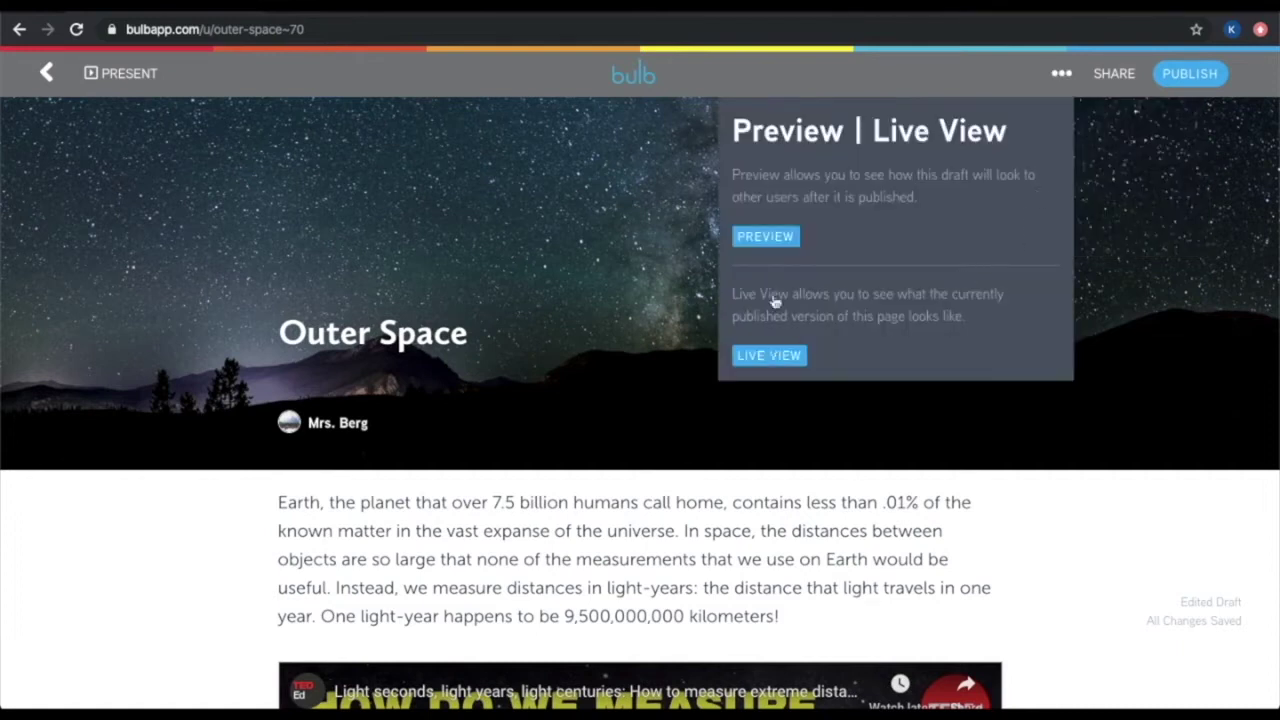
click(767, 236)
scroll(1014, 580, down, 15)
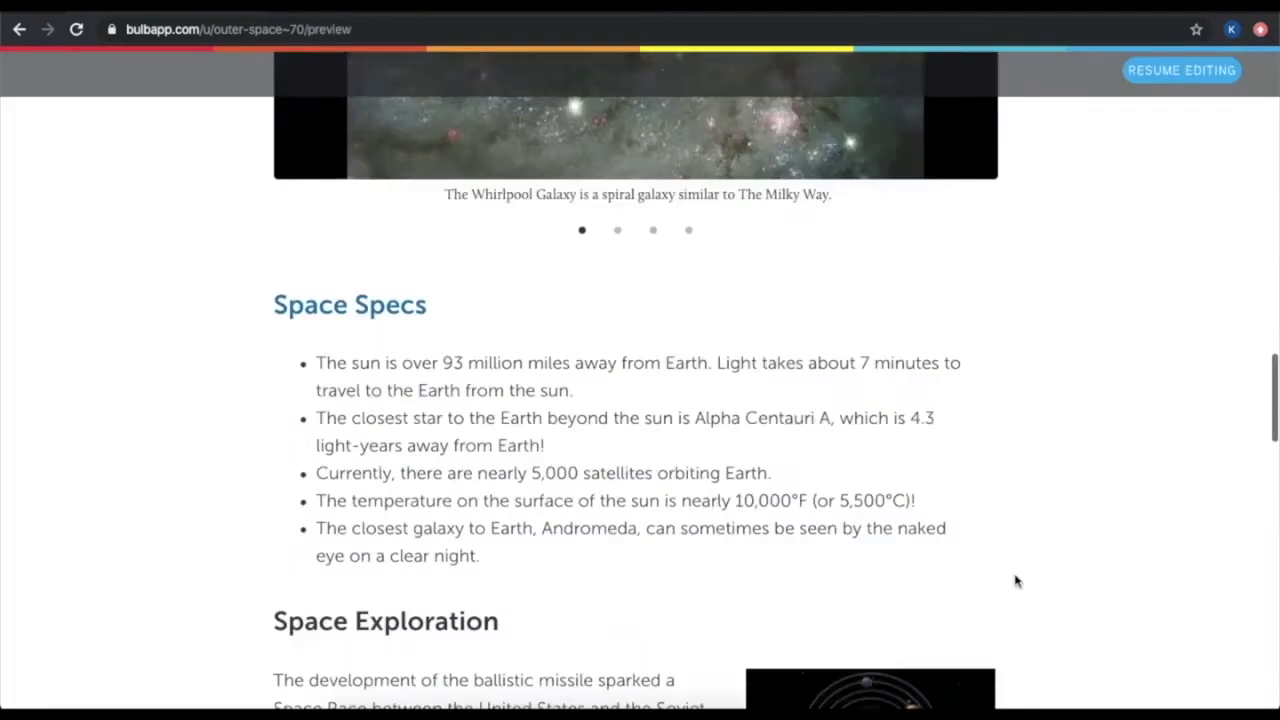
mouse_move(871, 425)
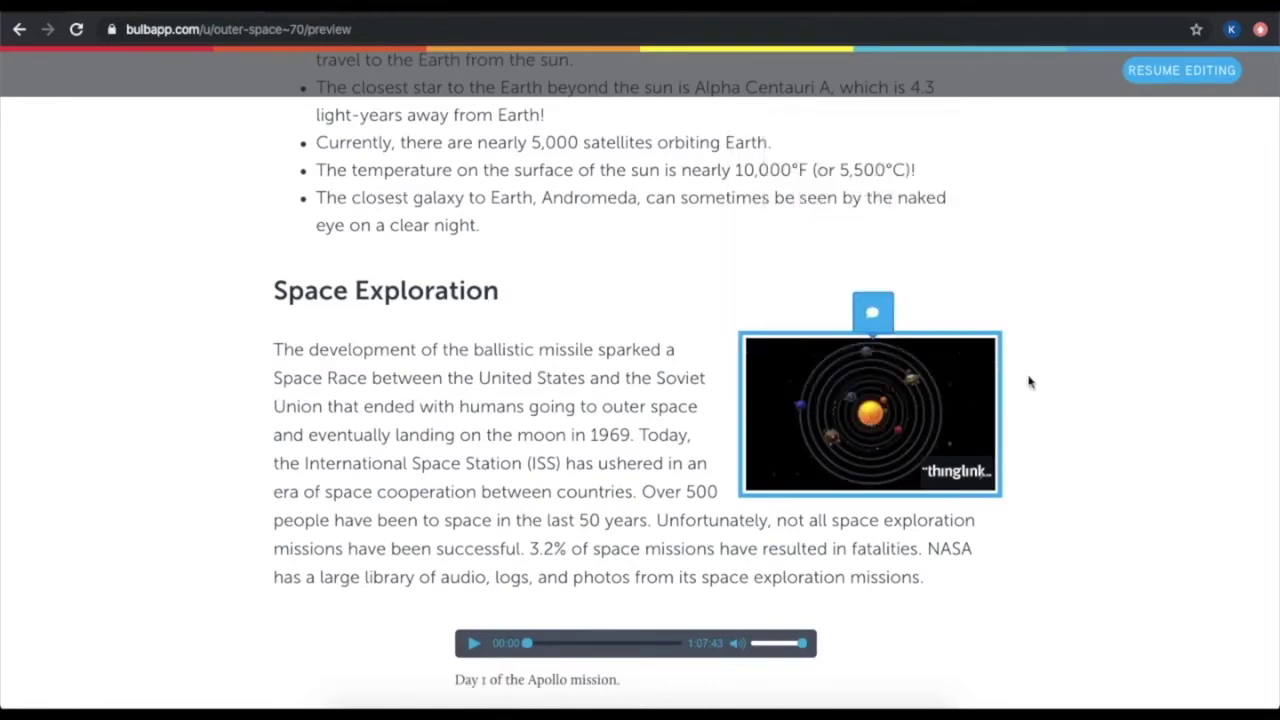
scroll(1039, 390, down, 7)
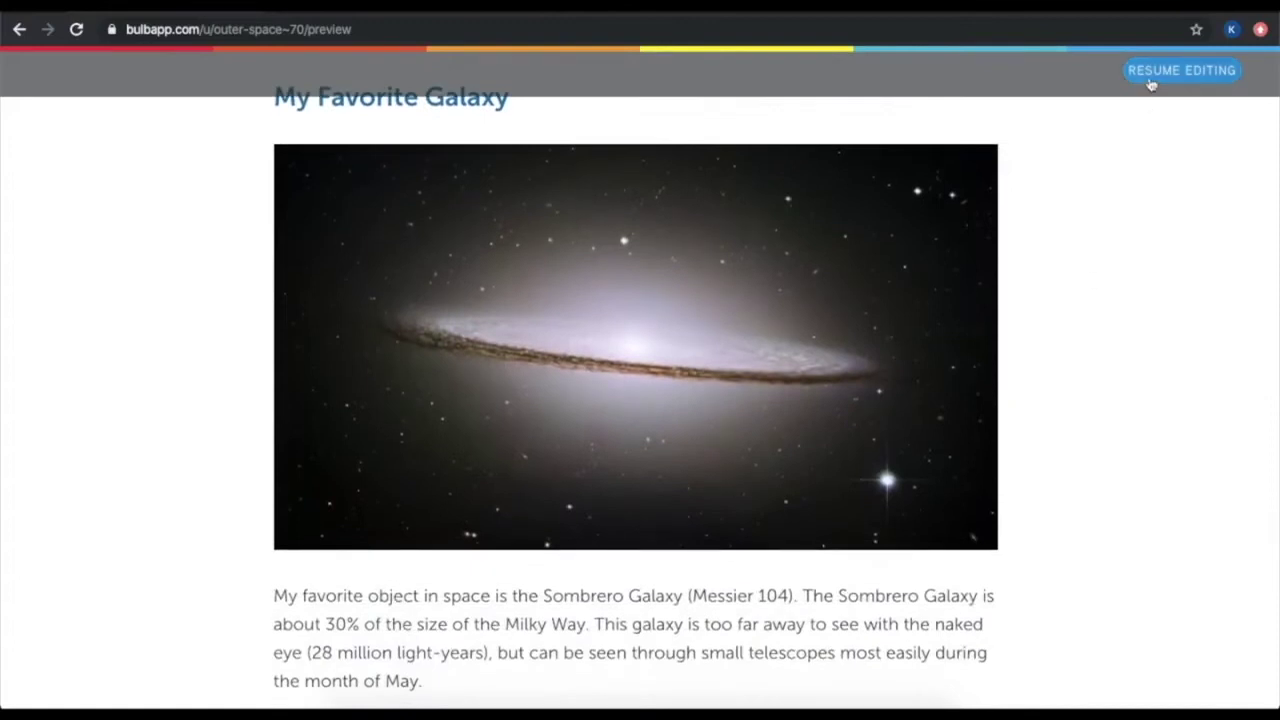
Return to editing and list the Visible To audiences in the Publish Page dialog
click(1150, 82)
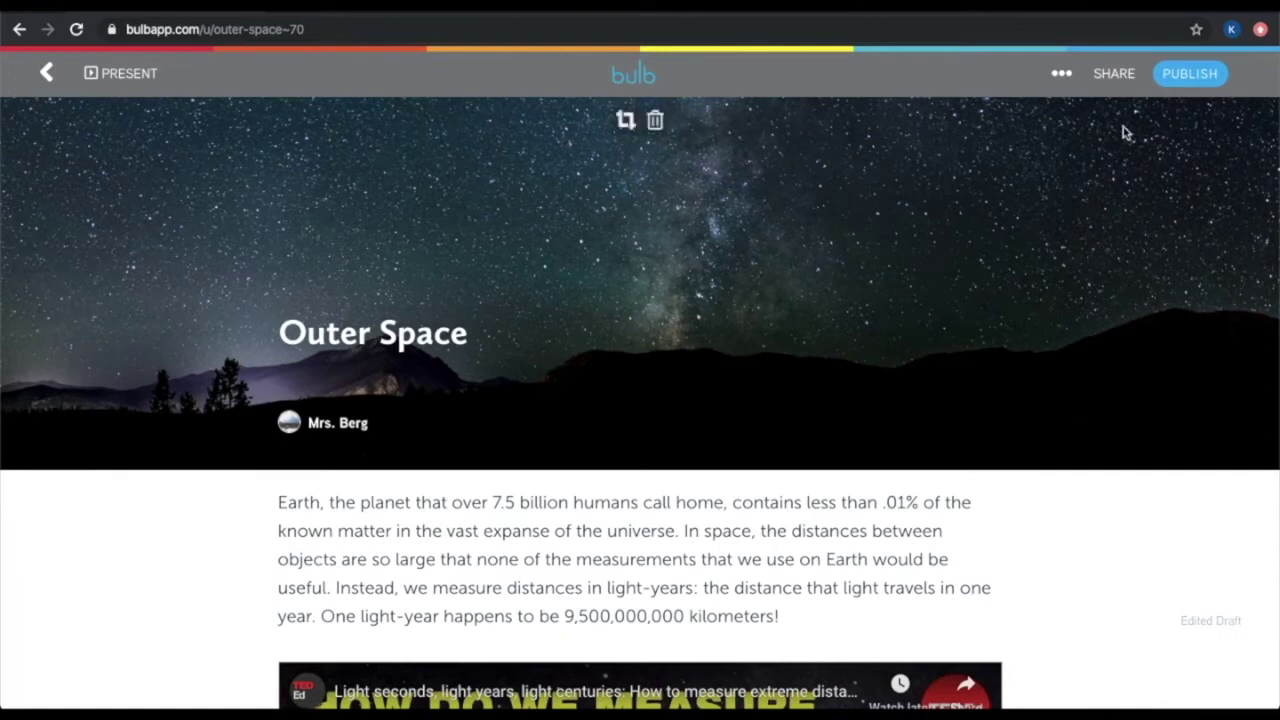
click(1195, 85)
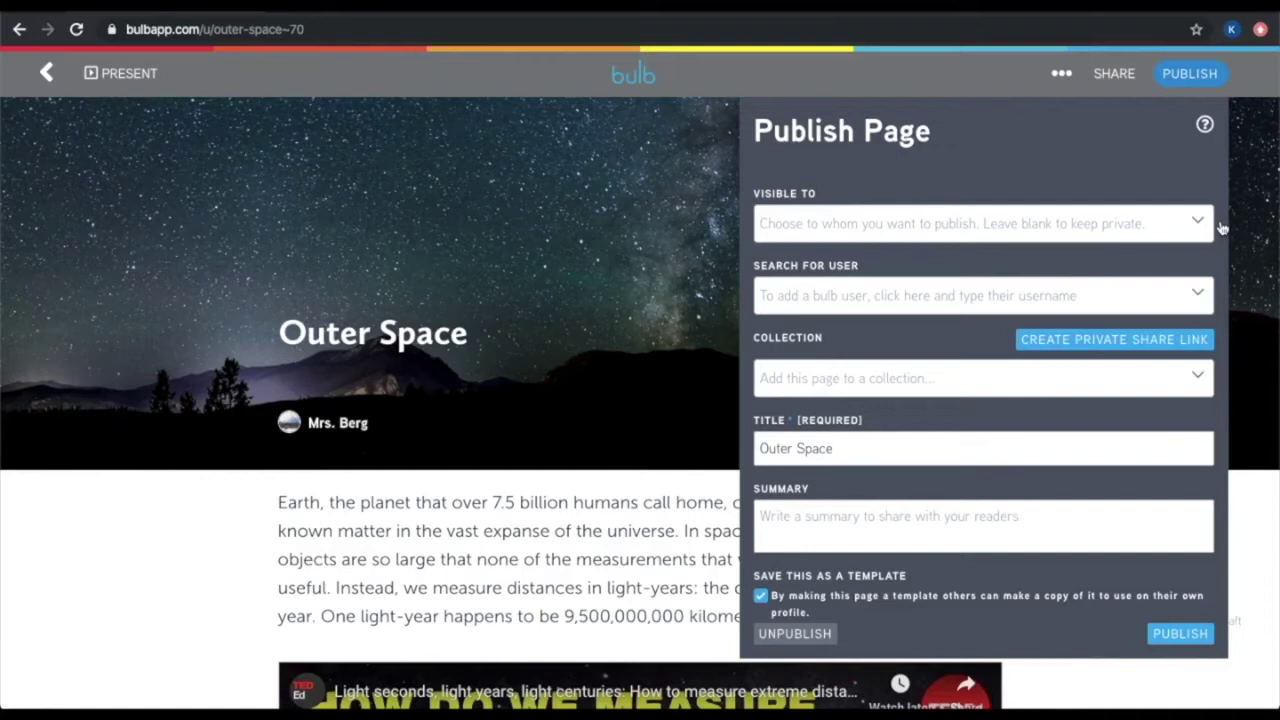
click(865, 220)
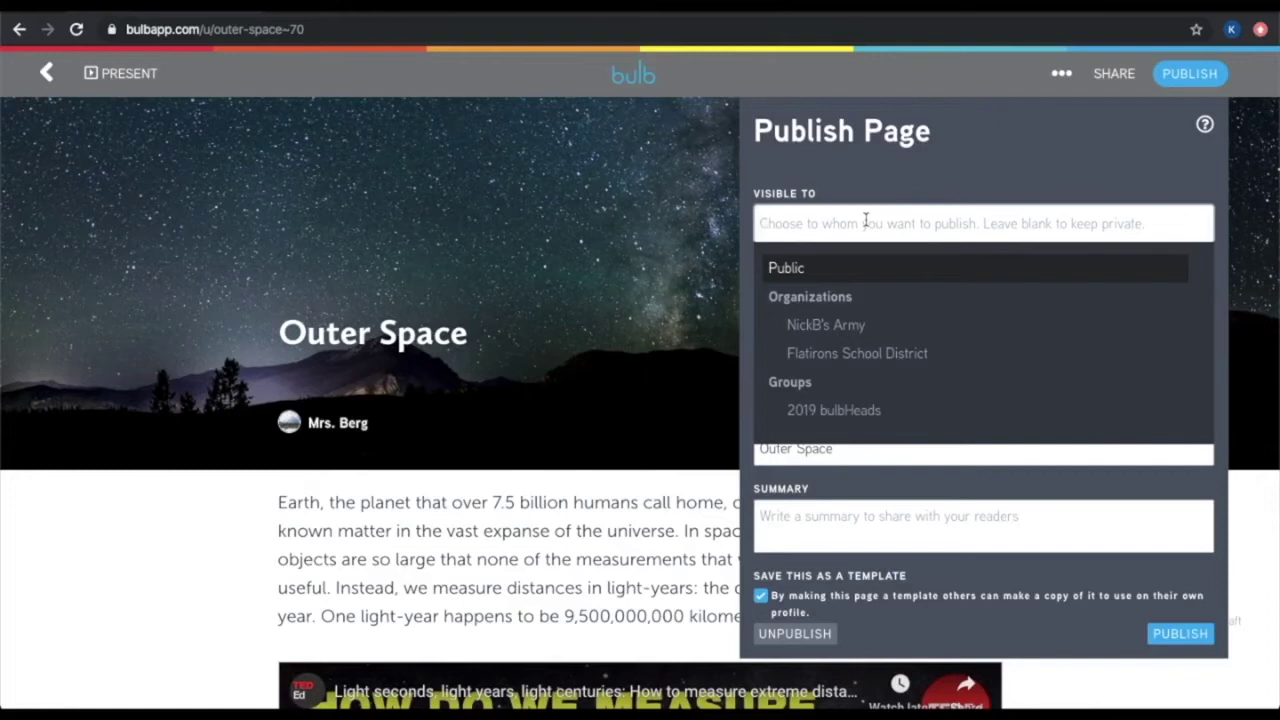
Add Public and Flatirons School District to the Outer Space page's Visible To audiences
click(886, 276)
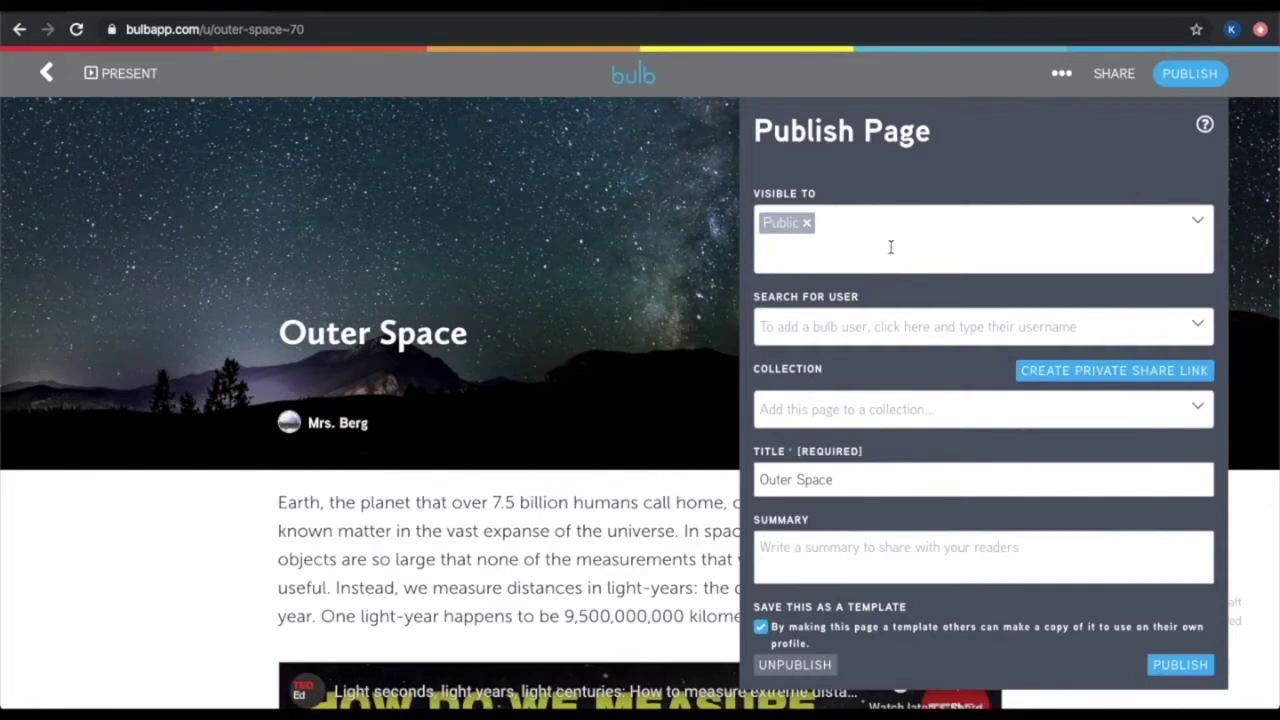
click(890, 247)
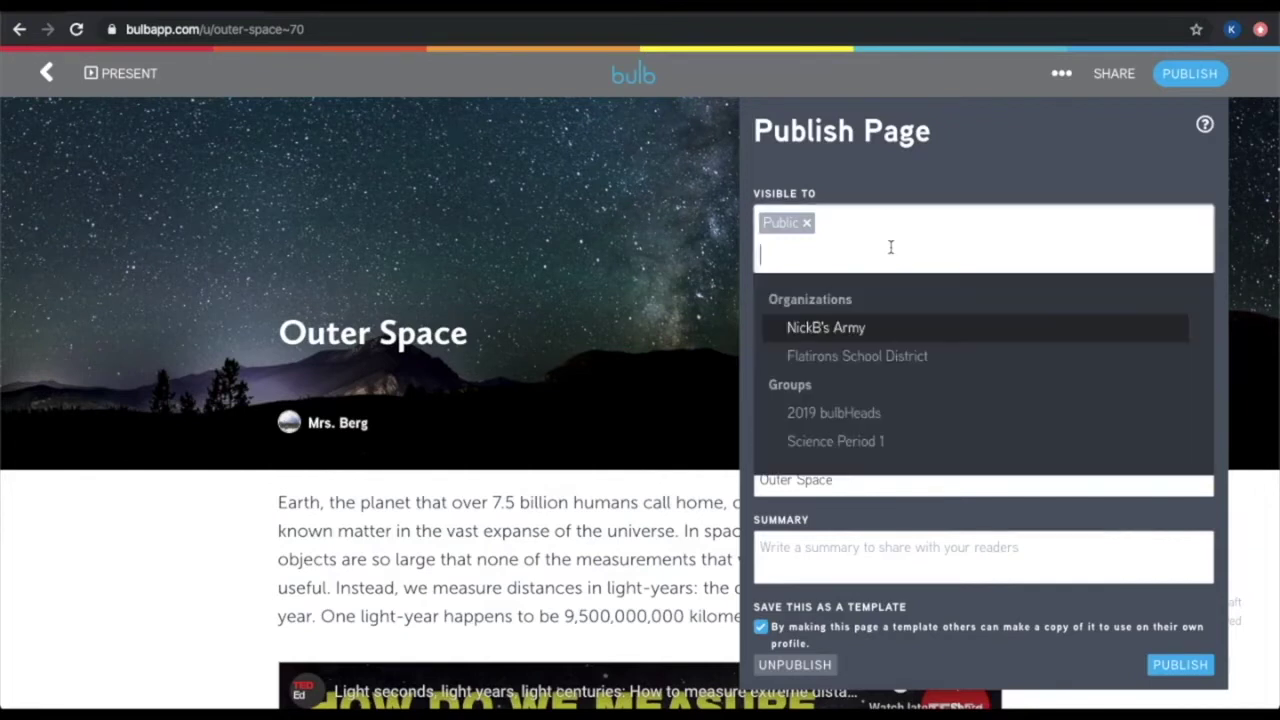
click(908, 362)
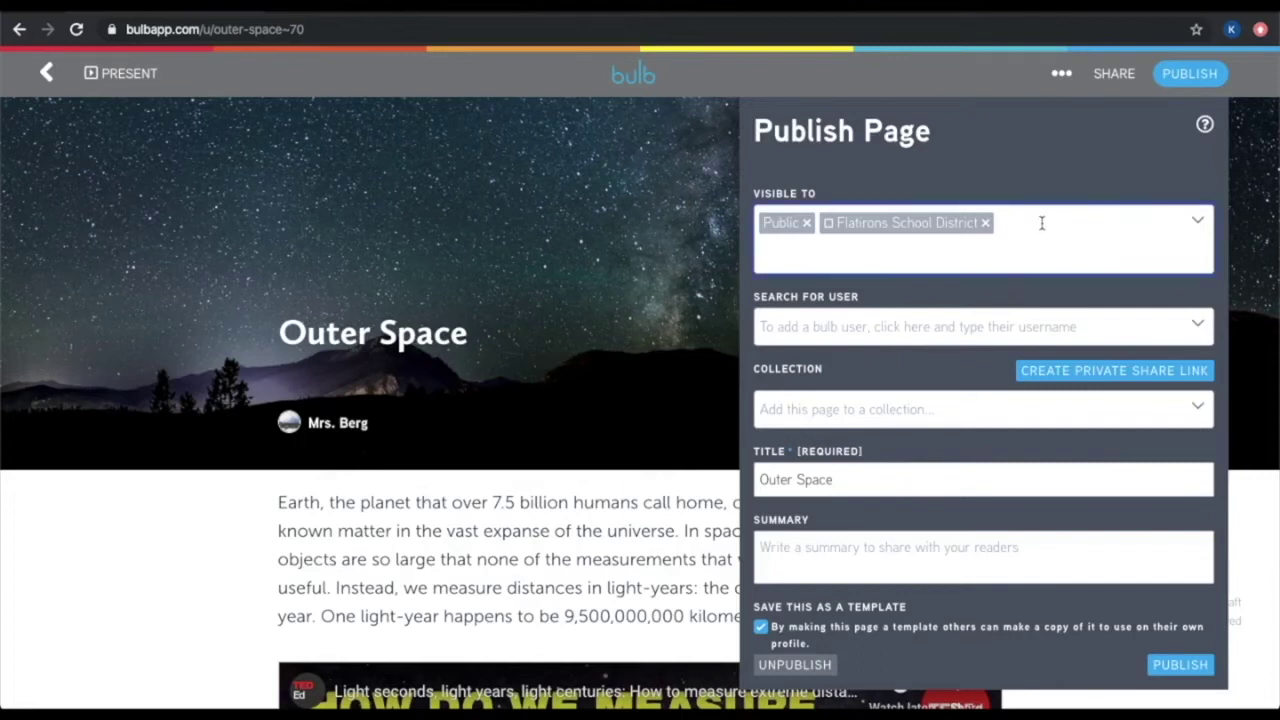
click(958, 265)
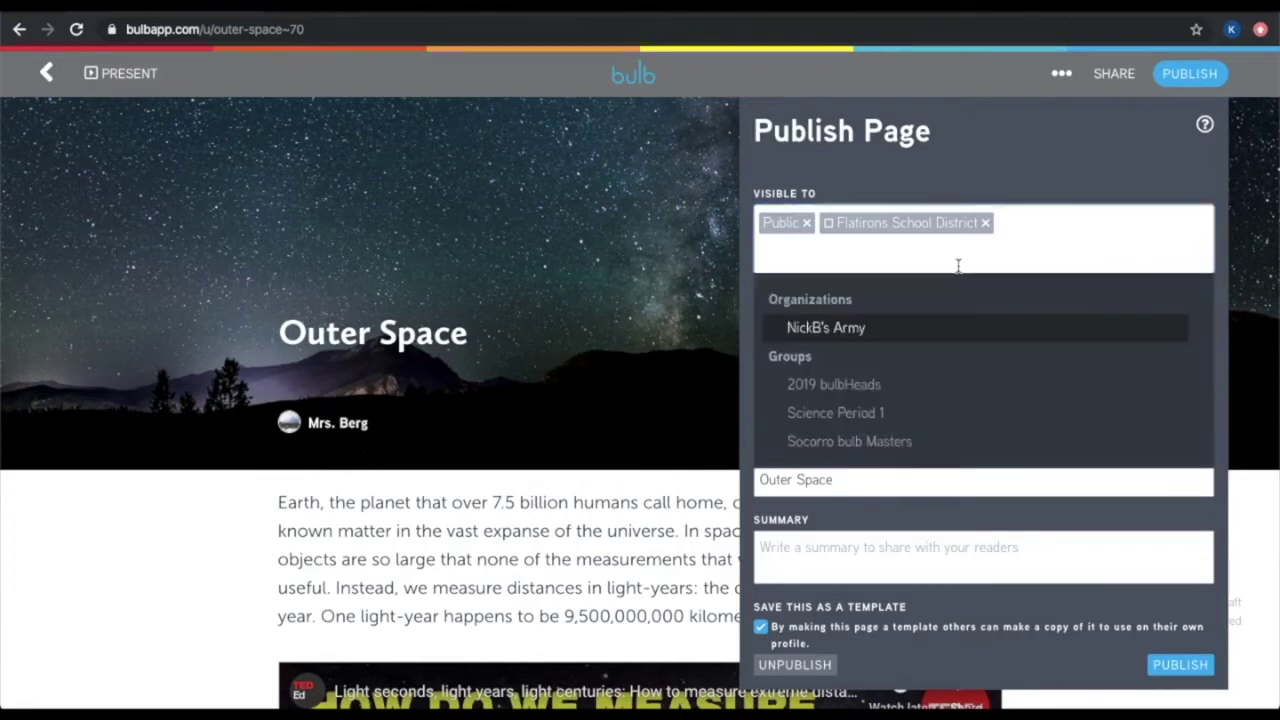
Add the 2019 bulbHeads and Science Period 1 groups, then begin a user search
click(932, 386)
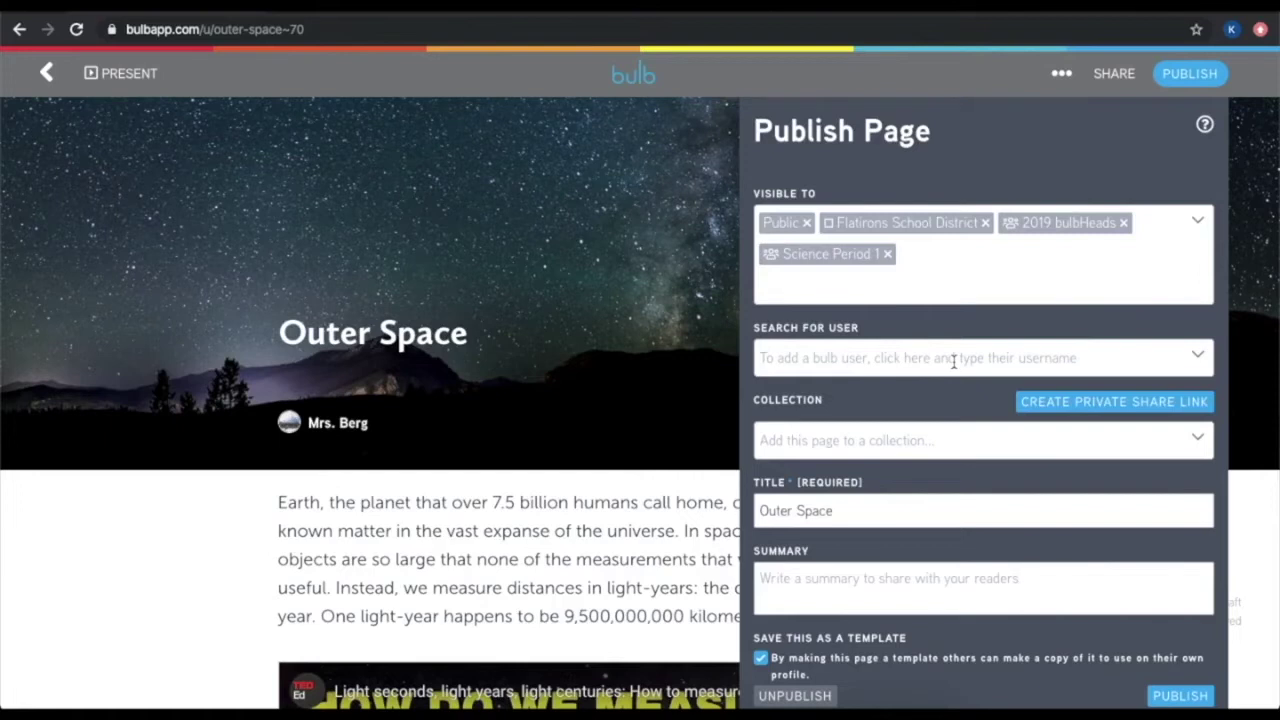
click(953, 362)
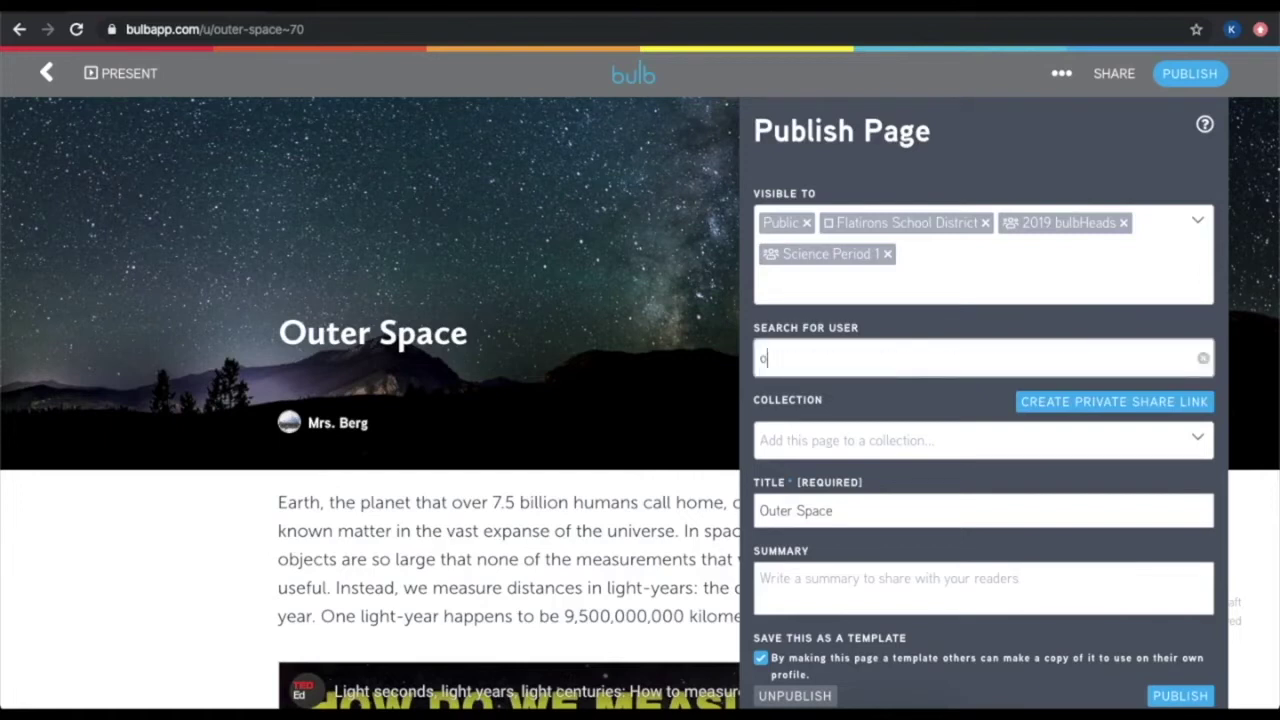
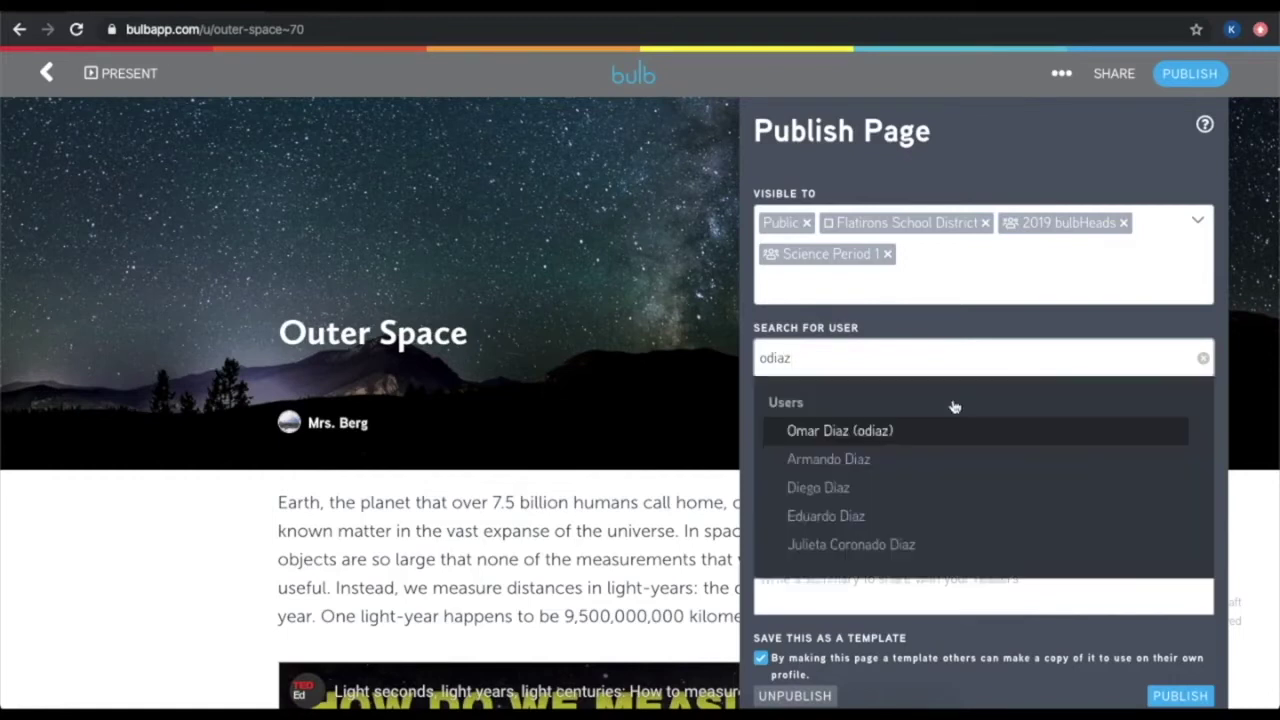
Search for a bulb user by username, share the page with them, and close the panel
click(945, 432)
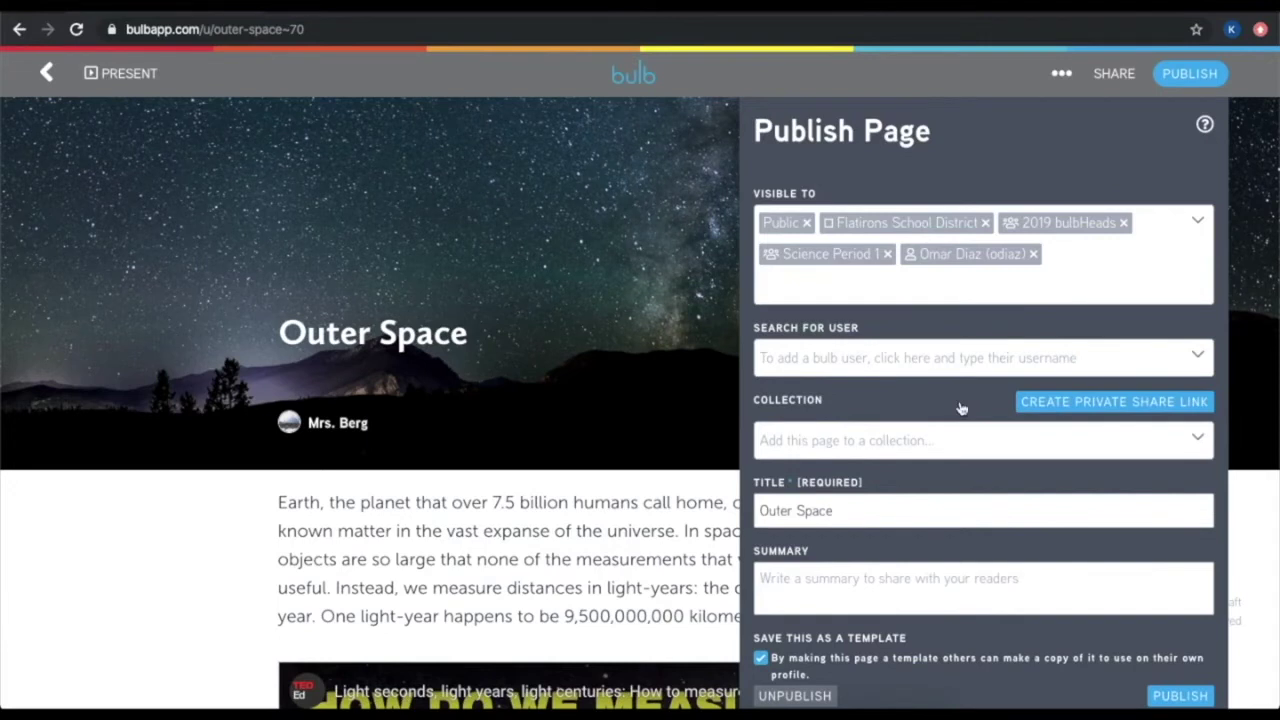
click(109, 610)
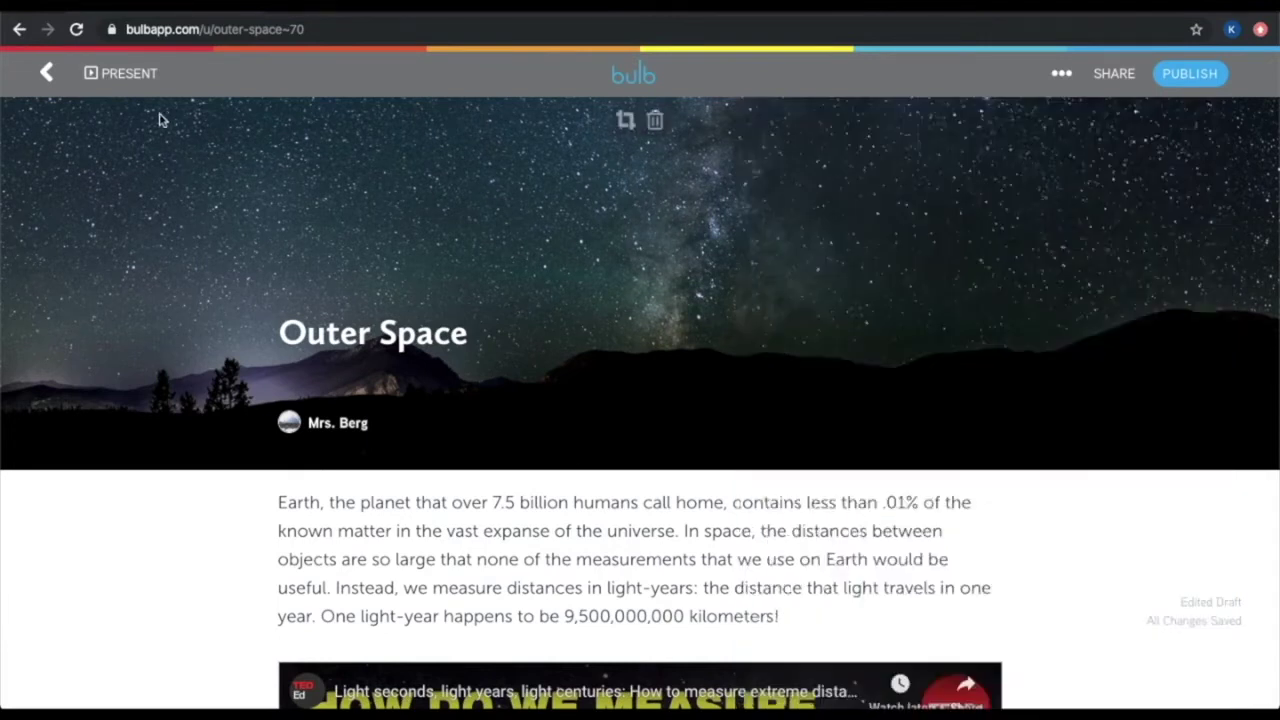
Reopen the Outer Space page from the teacher's profile and bring back its Publish Page settings
click(46, 76)
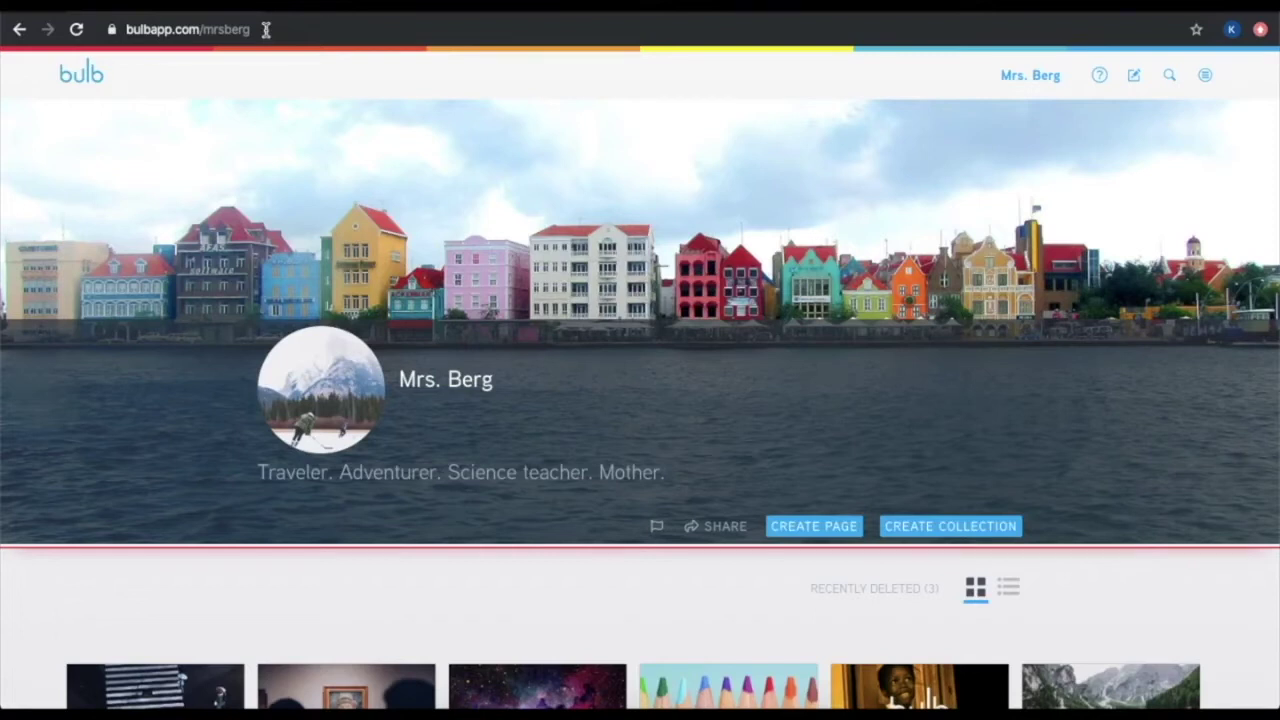
scroll(297, 171, down, 4)
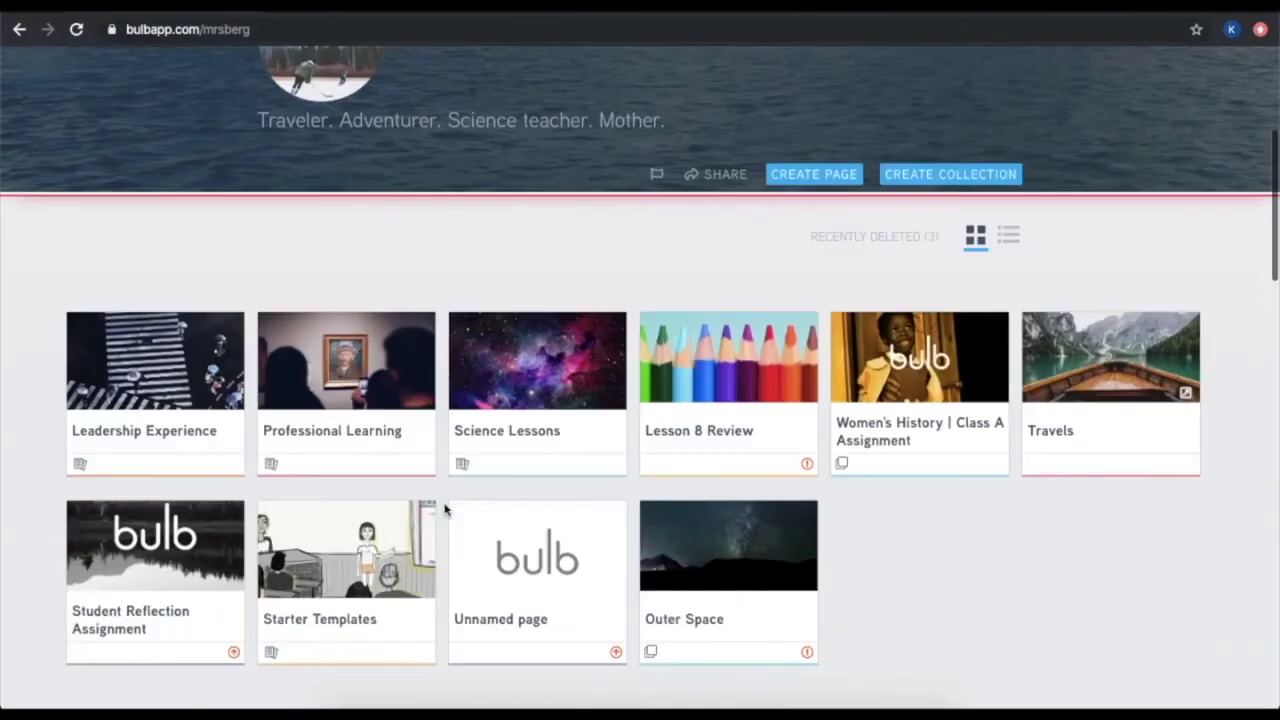
click(686, 594)
click(1189, 75)
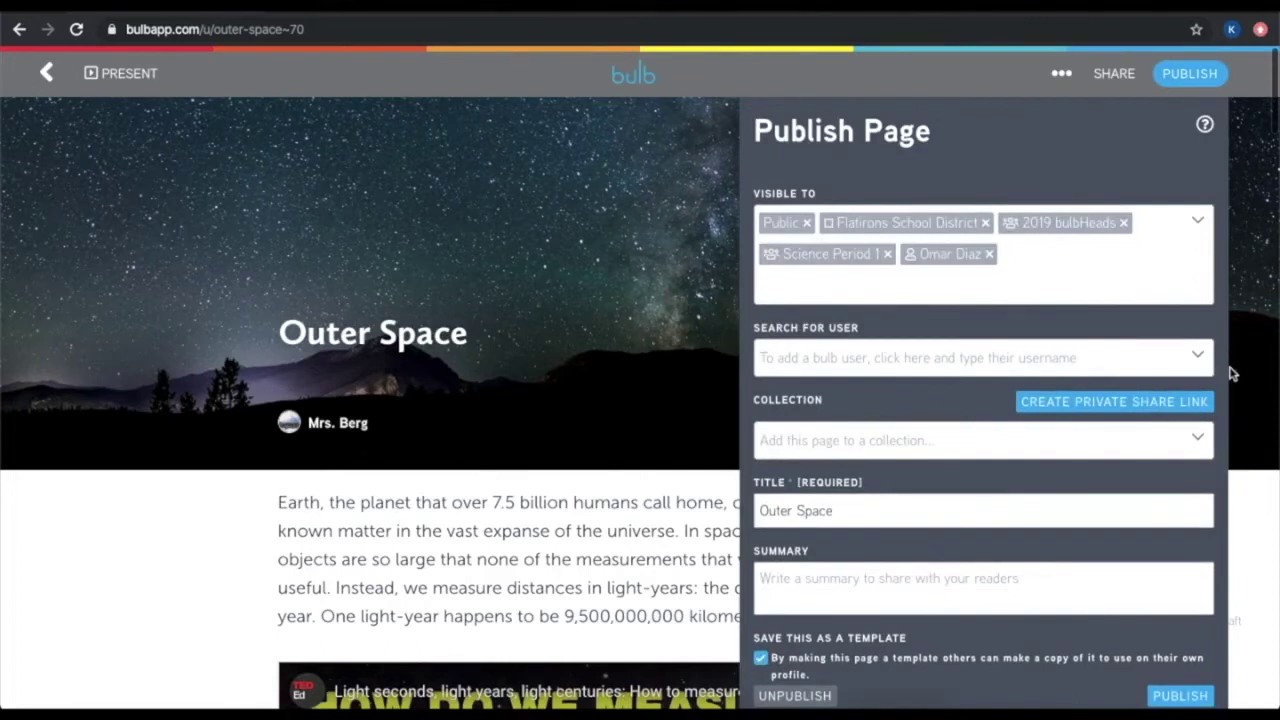
Generate a private share link for the Outer Space page and copy it
click(1145, 404)
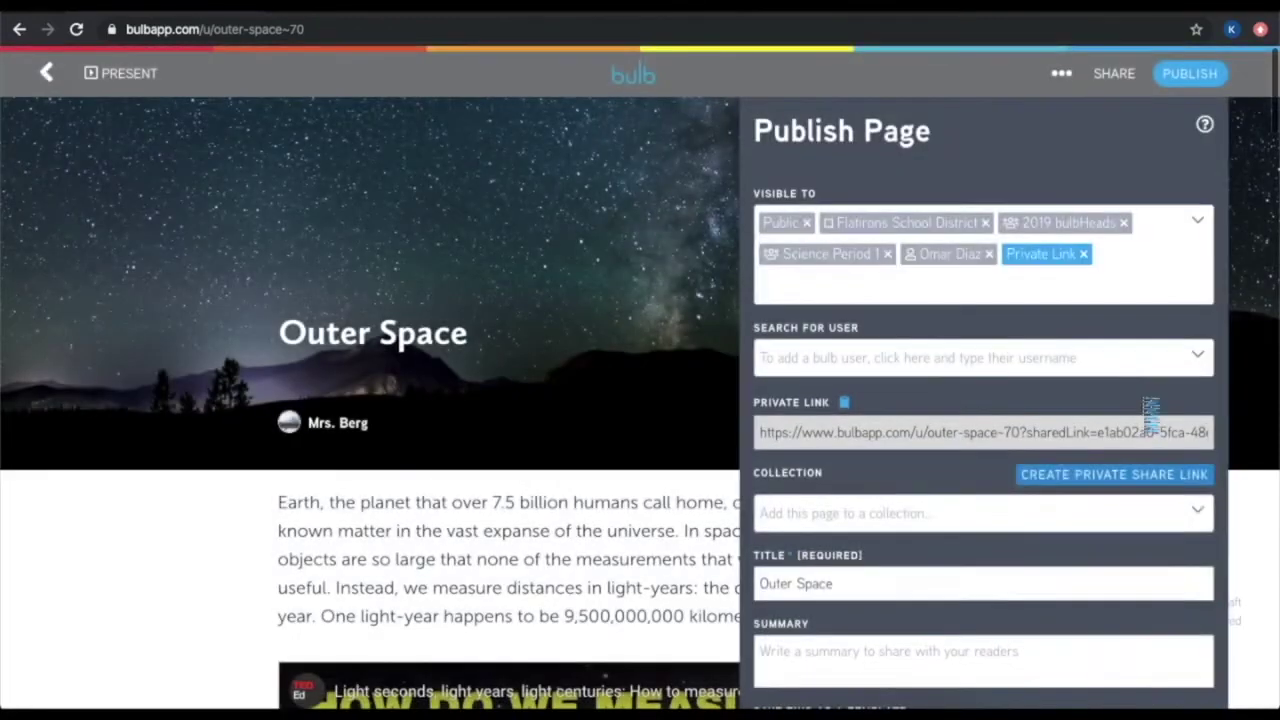
scroll(1155, 396, down, 1)
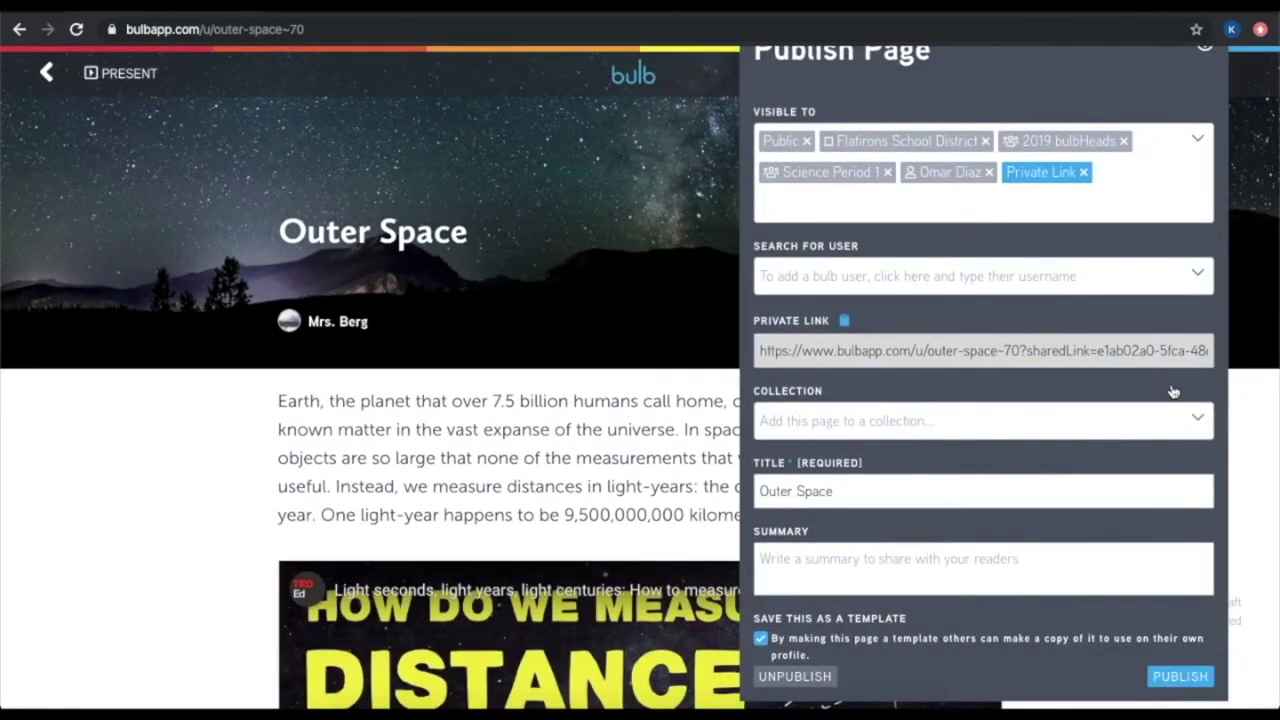
scroll(1173, 391, up, 1)
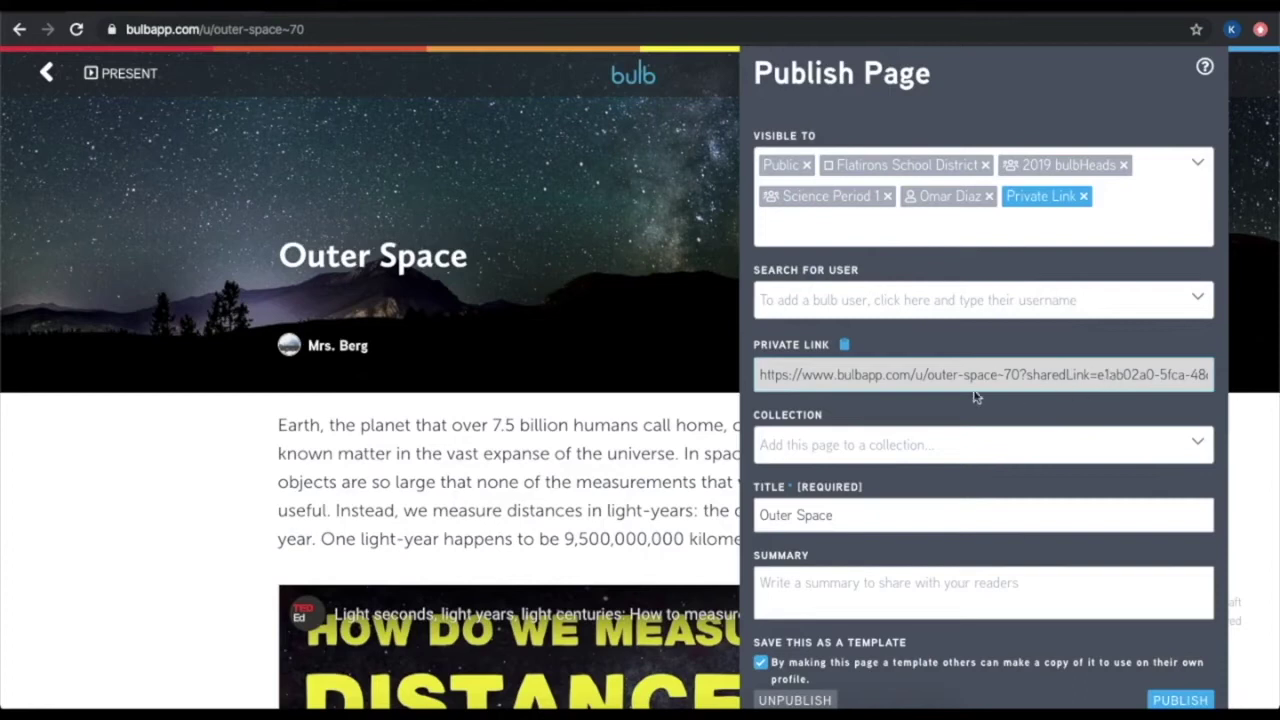
click(845, 345)
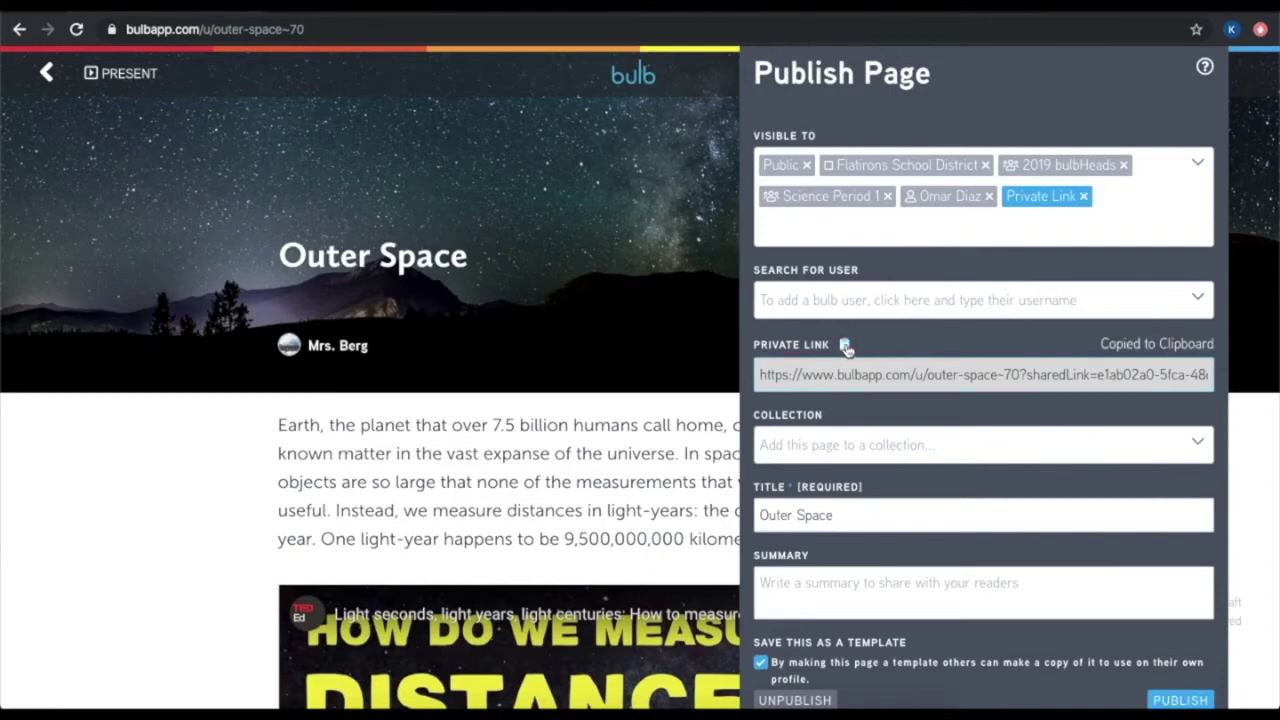
Open the Collection list and dismiss it, leaving Outer Space in no collection
click(884, 432)
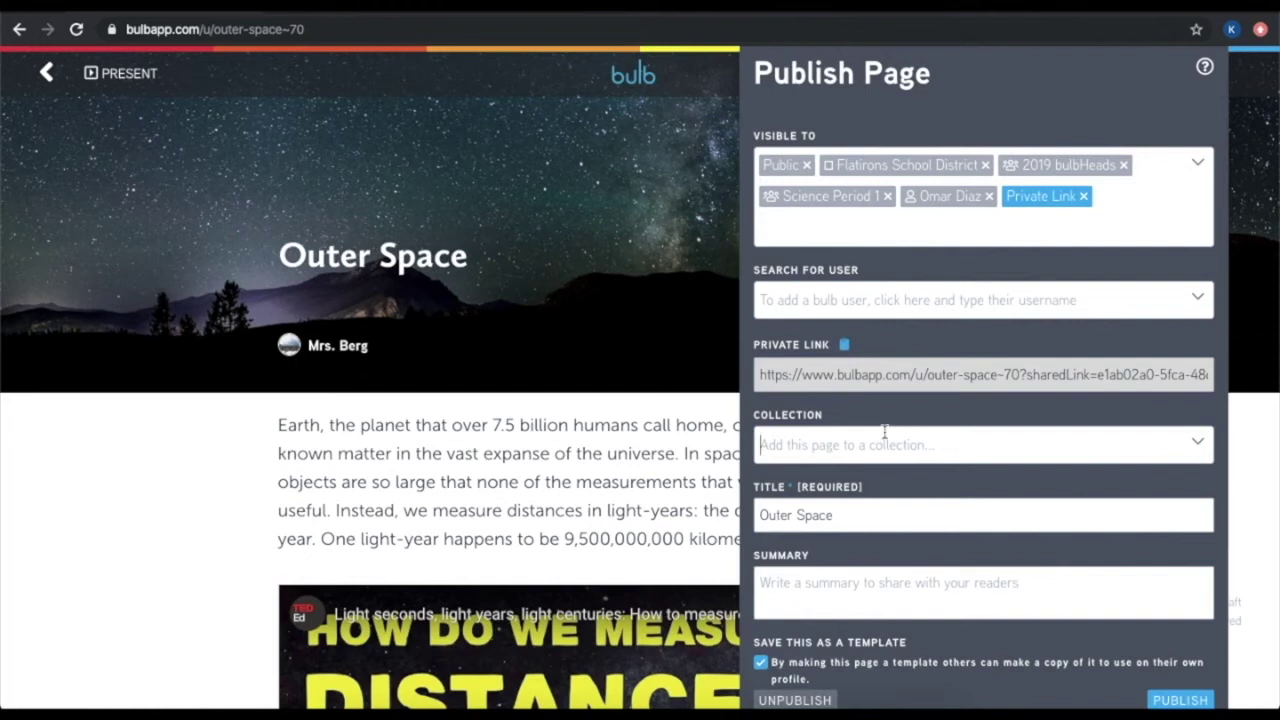
click(884, 432)
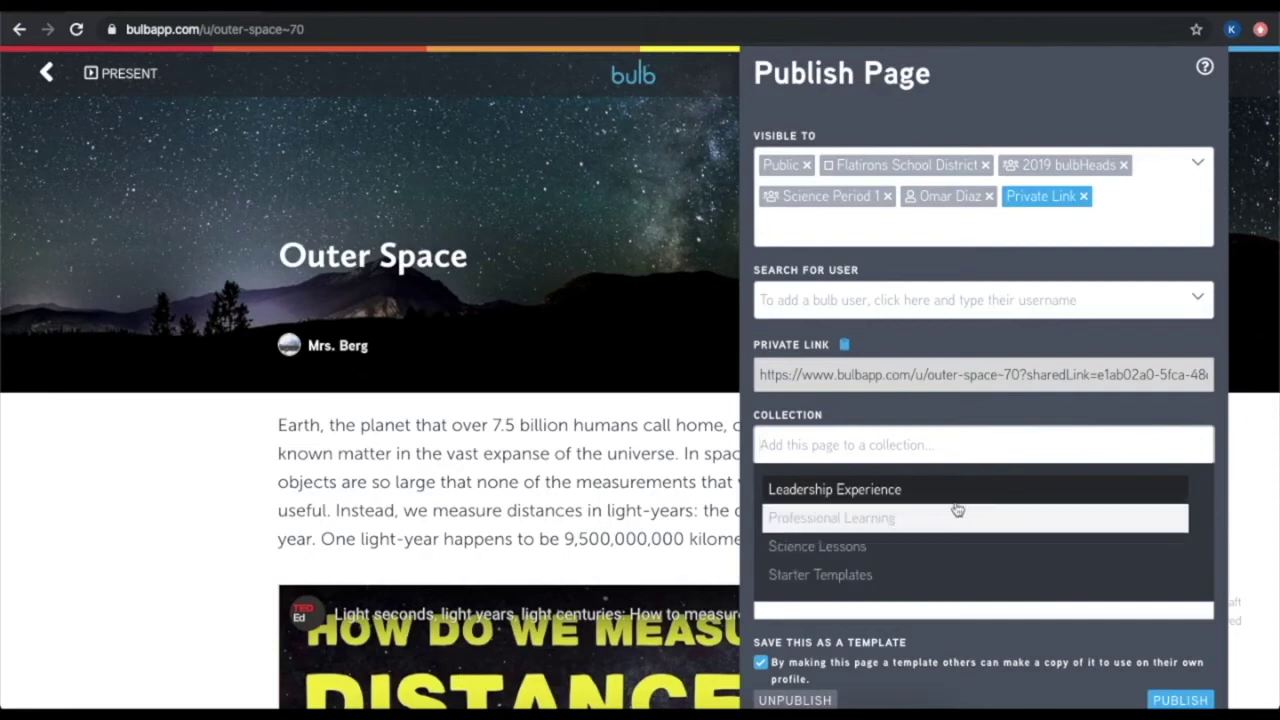
click(946, 448)
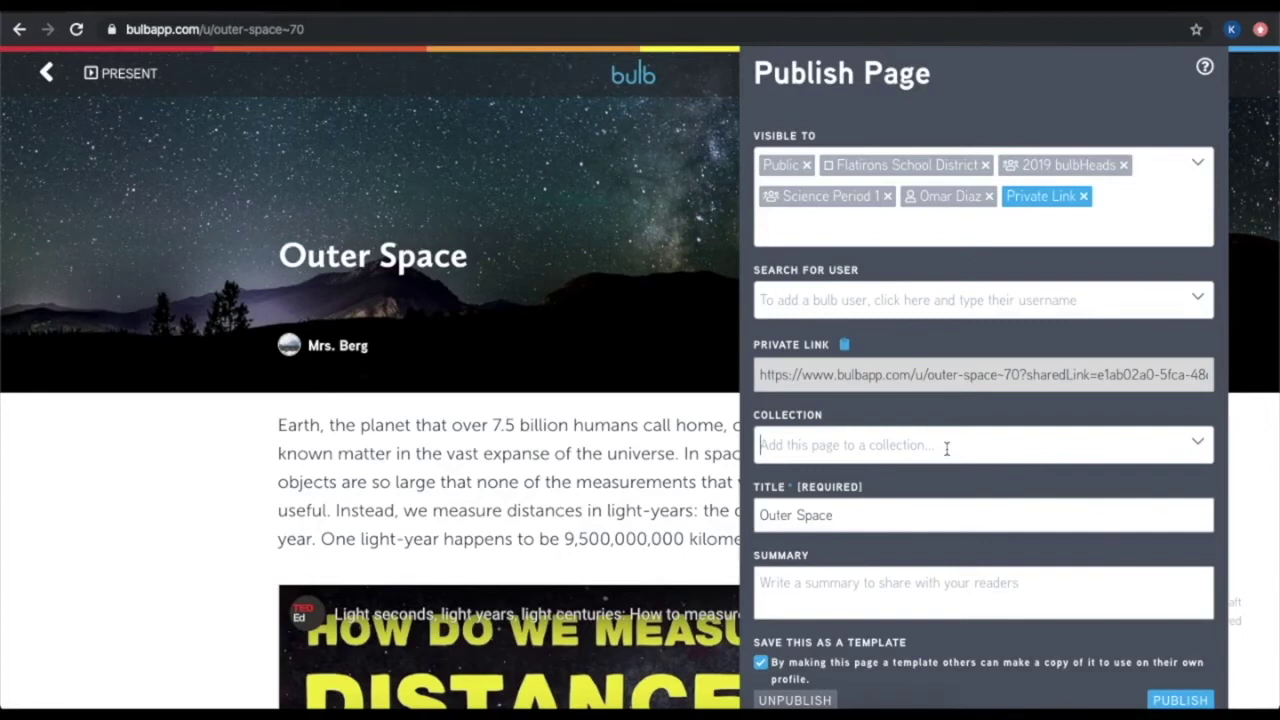
click(1040, 517)
scroll(1040, 517, down, 1)
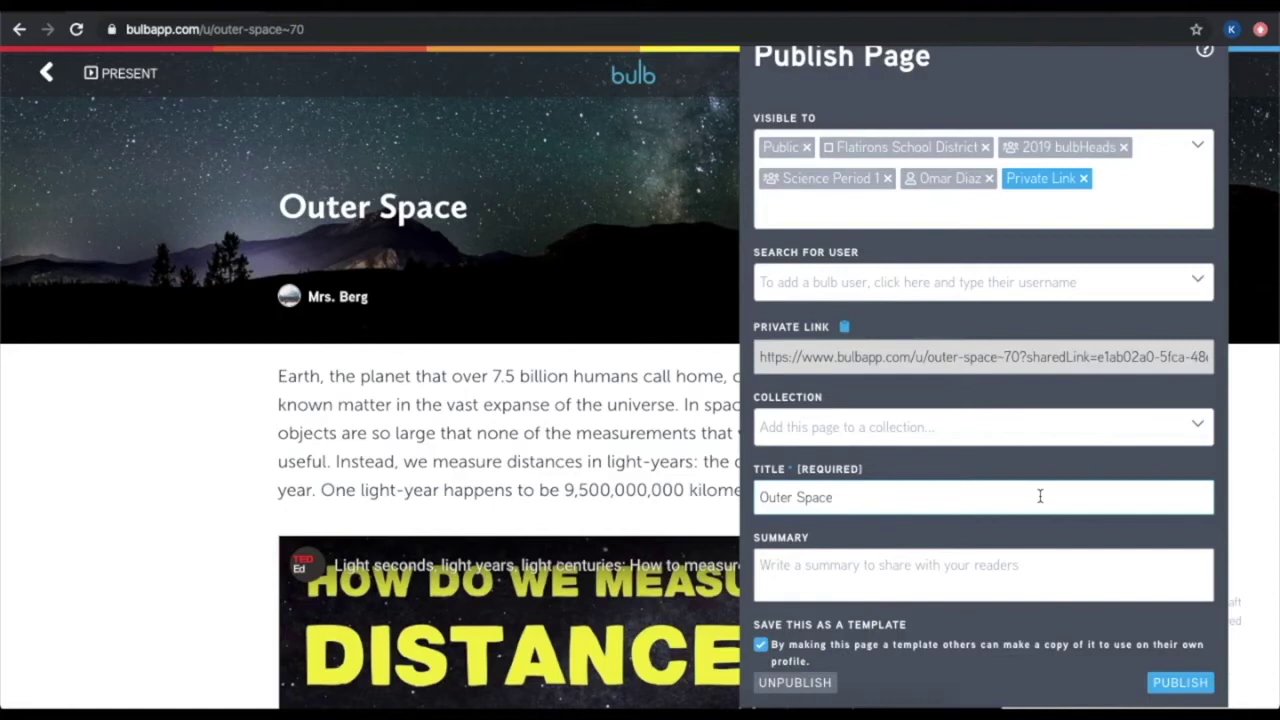
Enter the summary 'This page is about outer space' and publish the page
click(1052, 570)
text(This page )
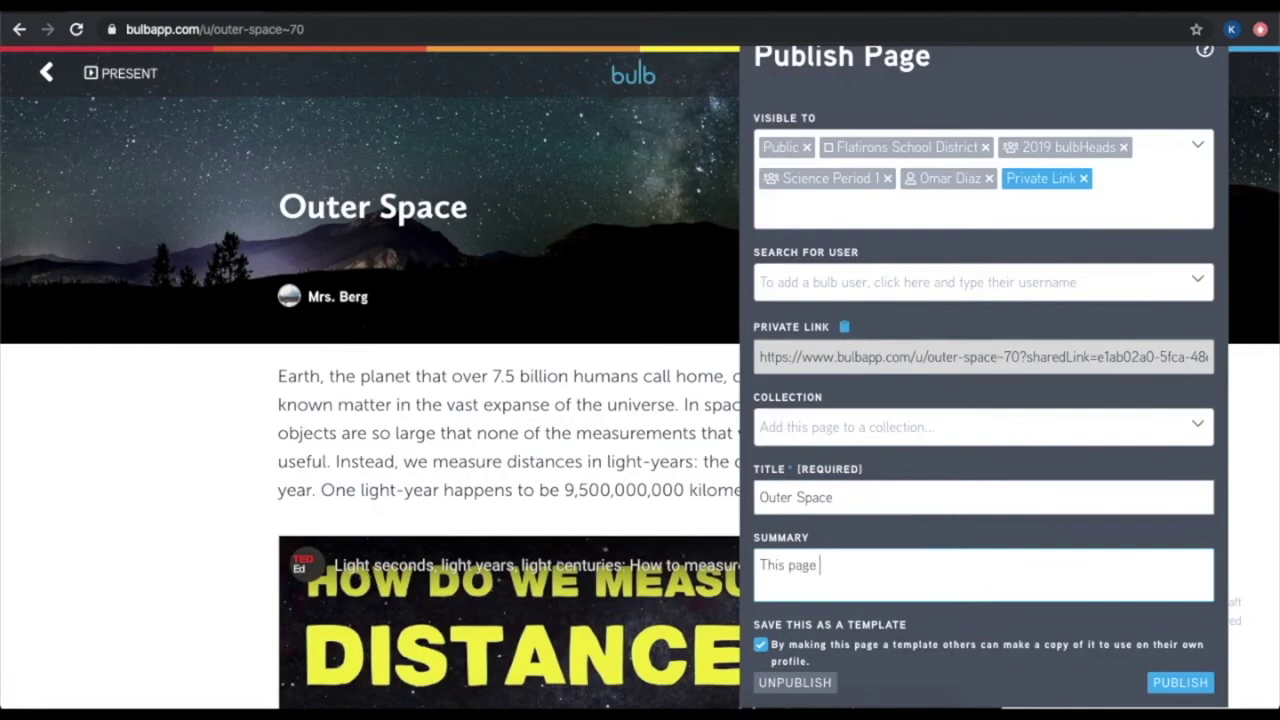
text(is about outer space)
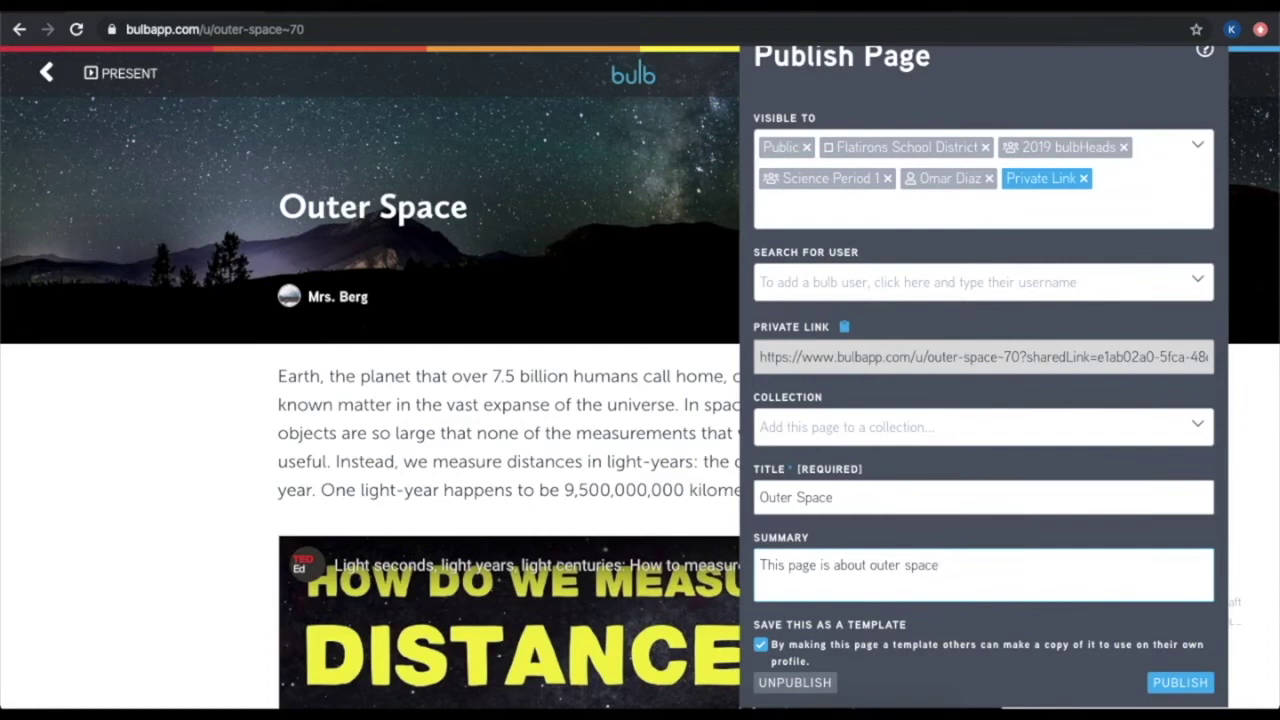
scroll(763, 650, down, 1)
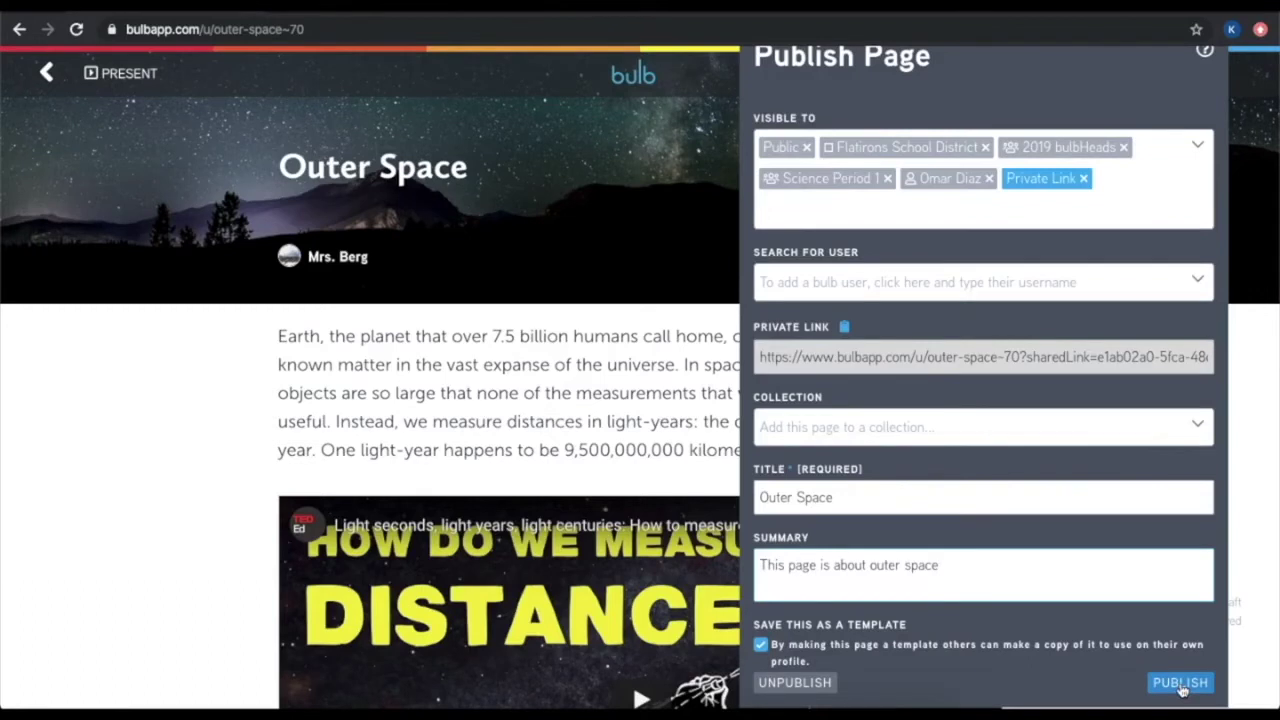
click(1181, 684)
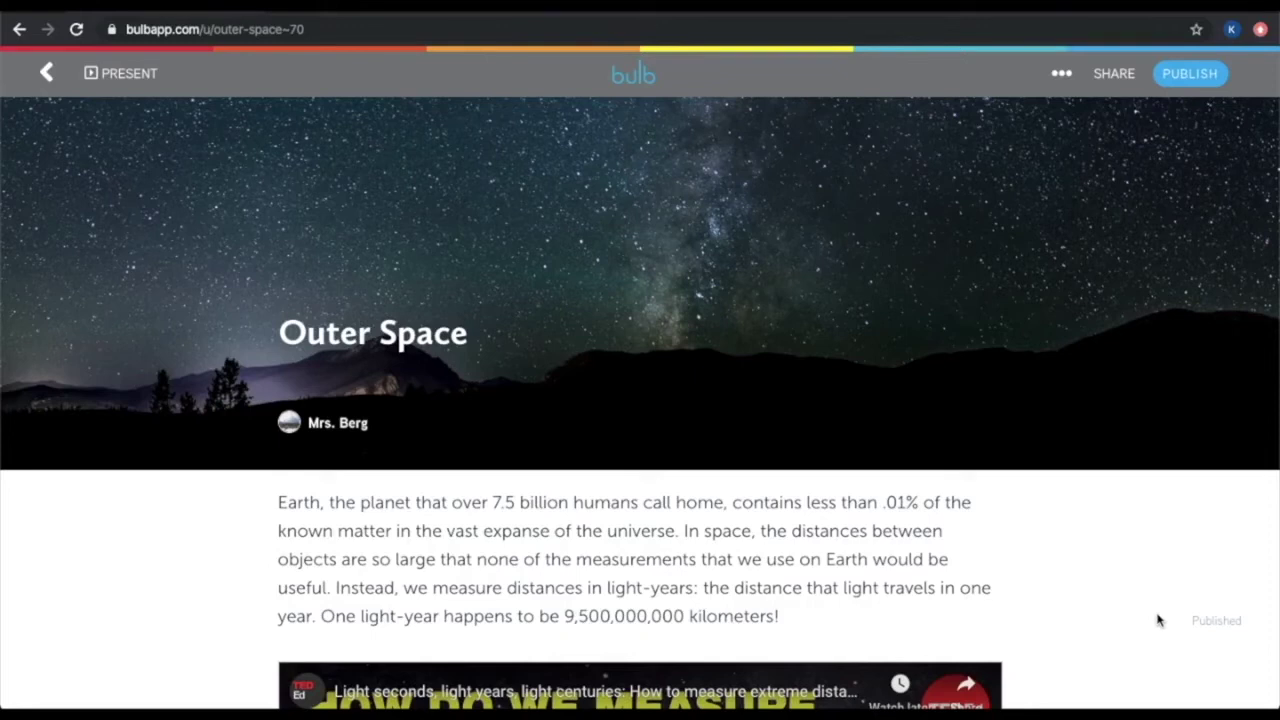
Bring up the Share Page dialog for the published Outer Space page
click(1123, 80)
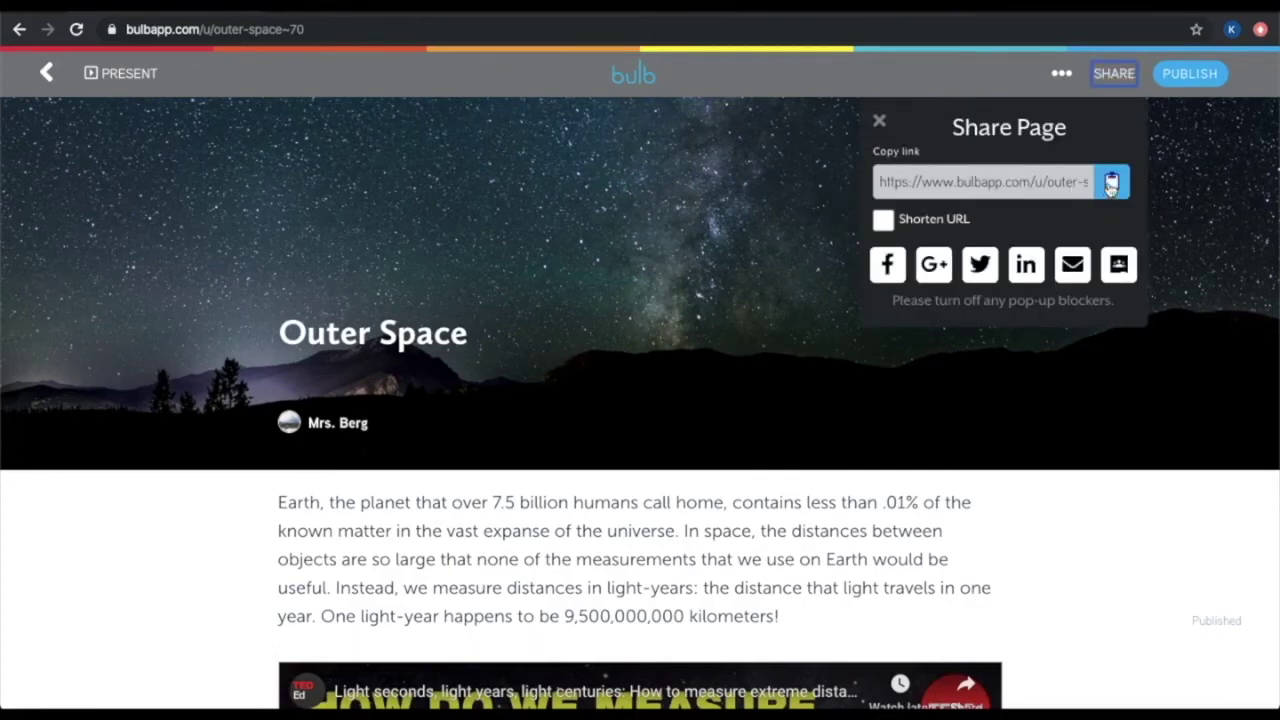
Tick Shorten URL to get a short Outer Space link, then close the Share Page dialog
click(885, 221)
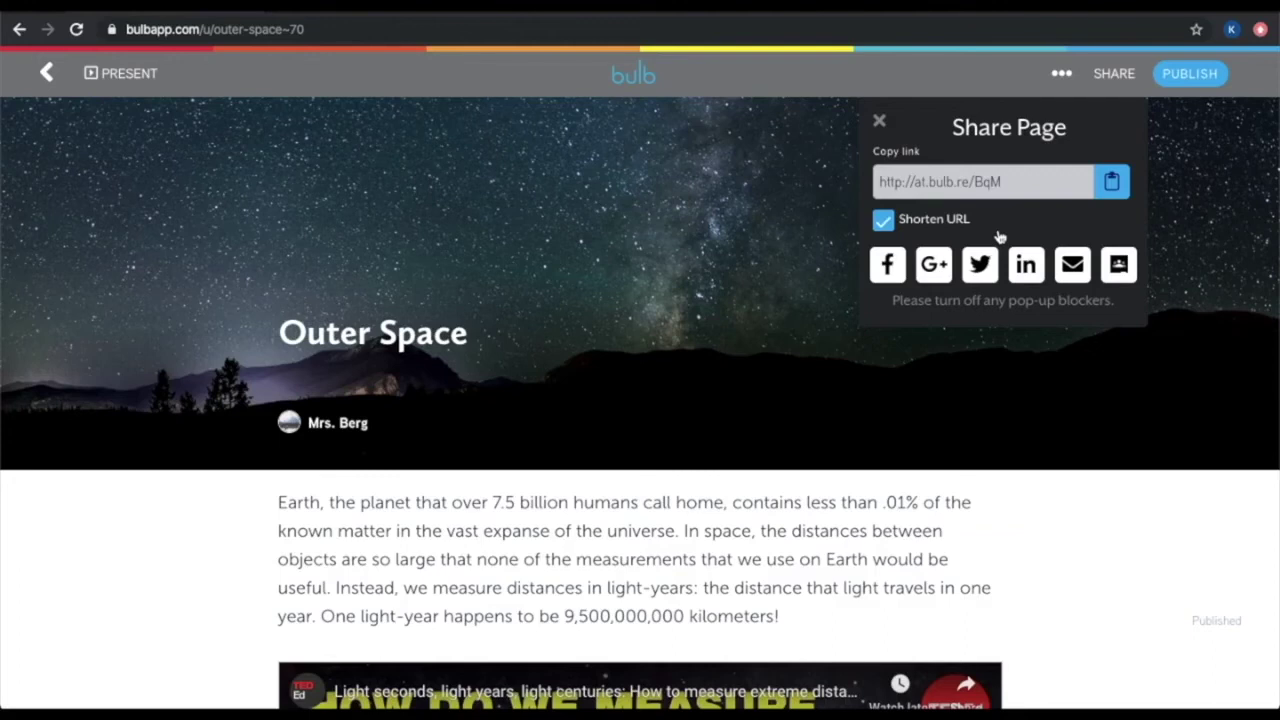
click(1049, 513)
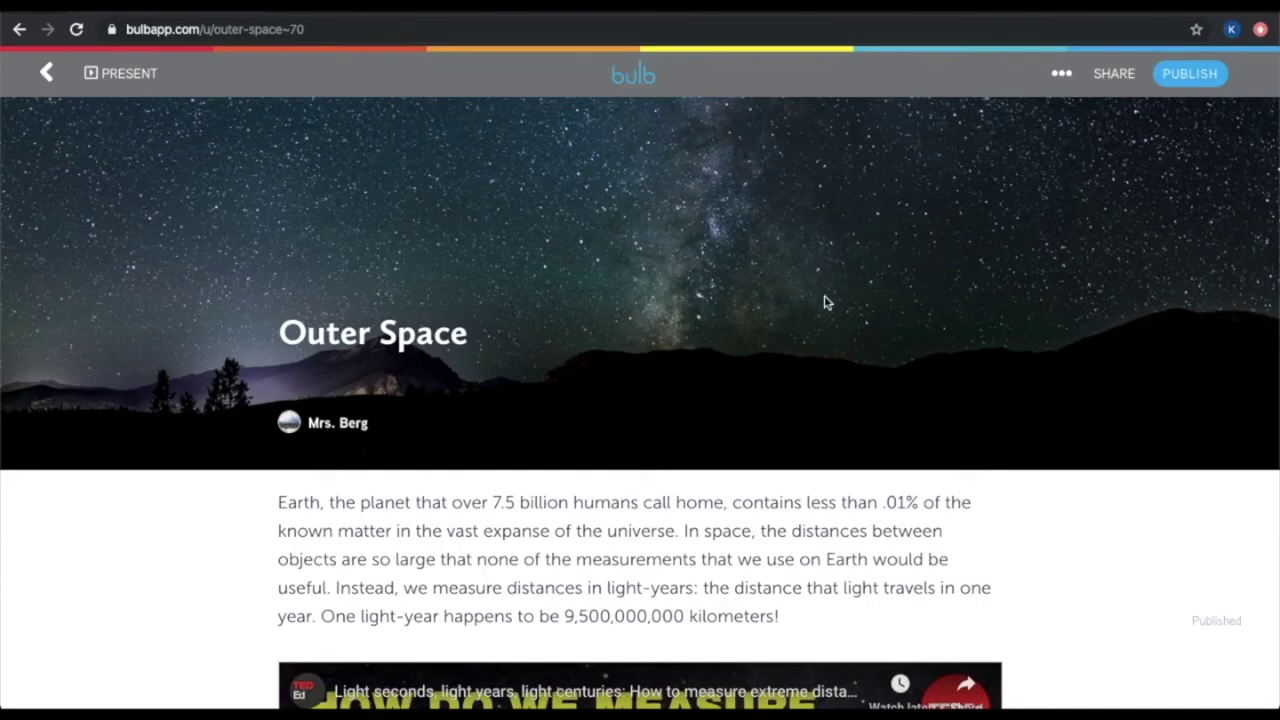
From the teacher's profile, open Science Lessons and expand its visibility and user-sharing settings
click(638, 77)
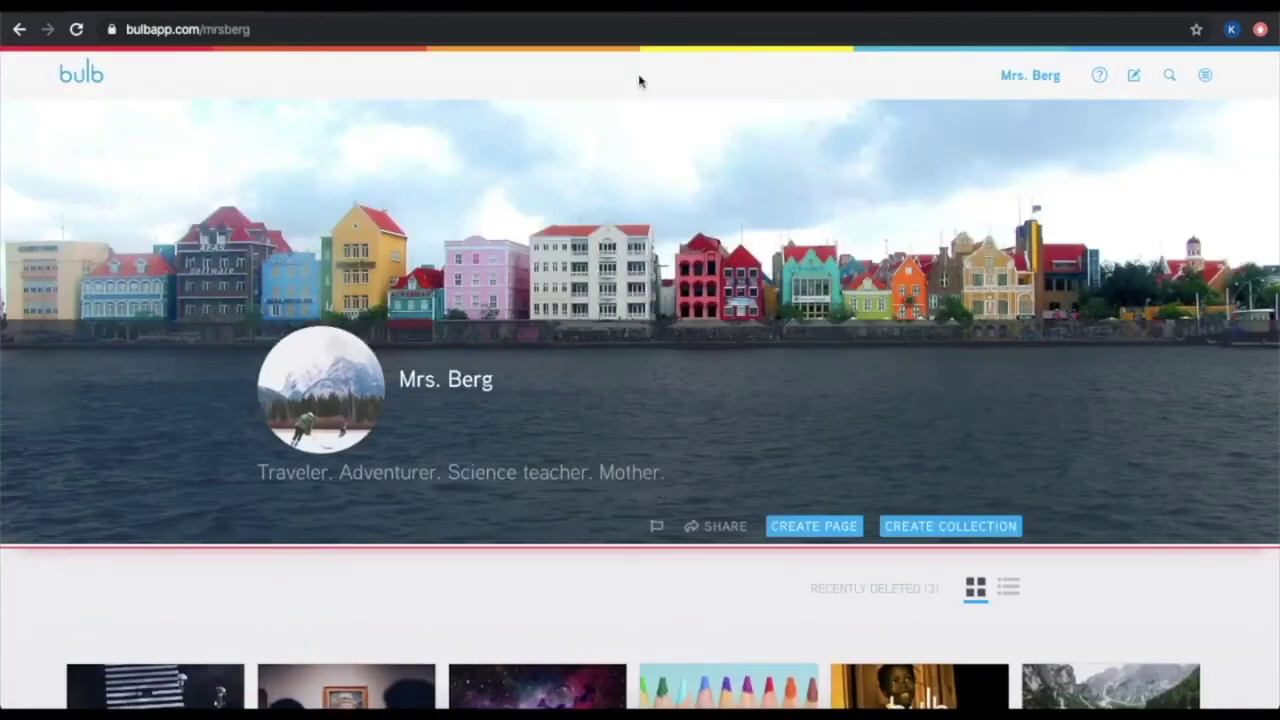
scroll(640, 81, down, 3)
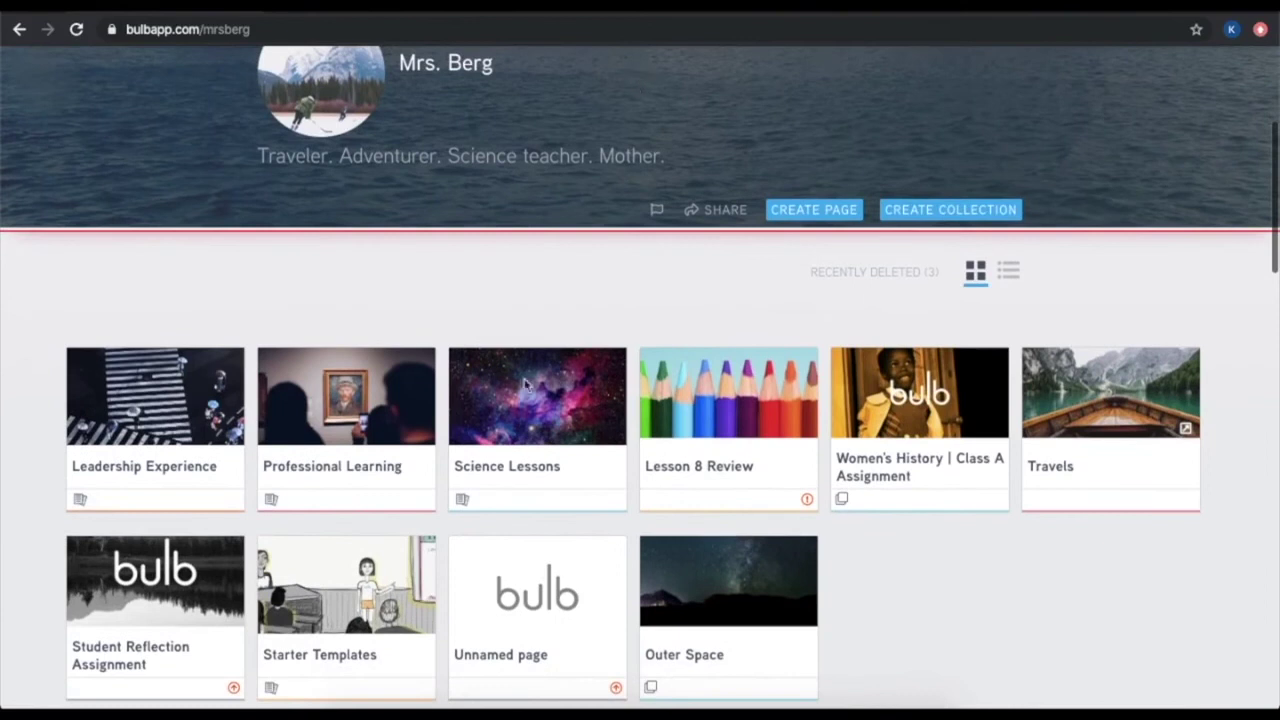
click(527, 494)
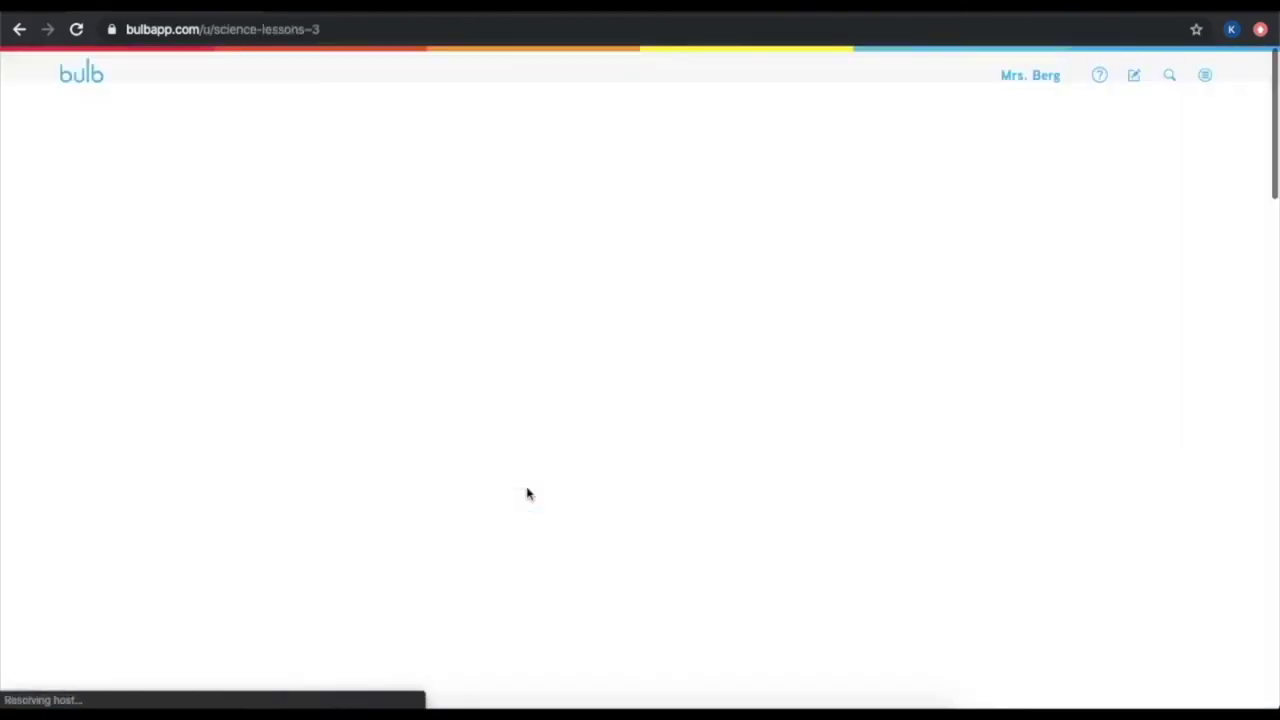
scroll(557, 497, up, 2)
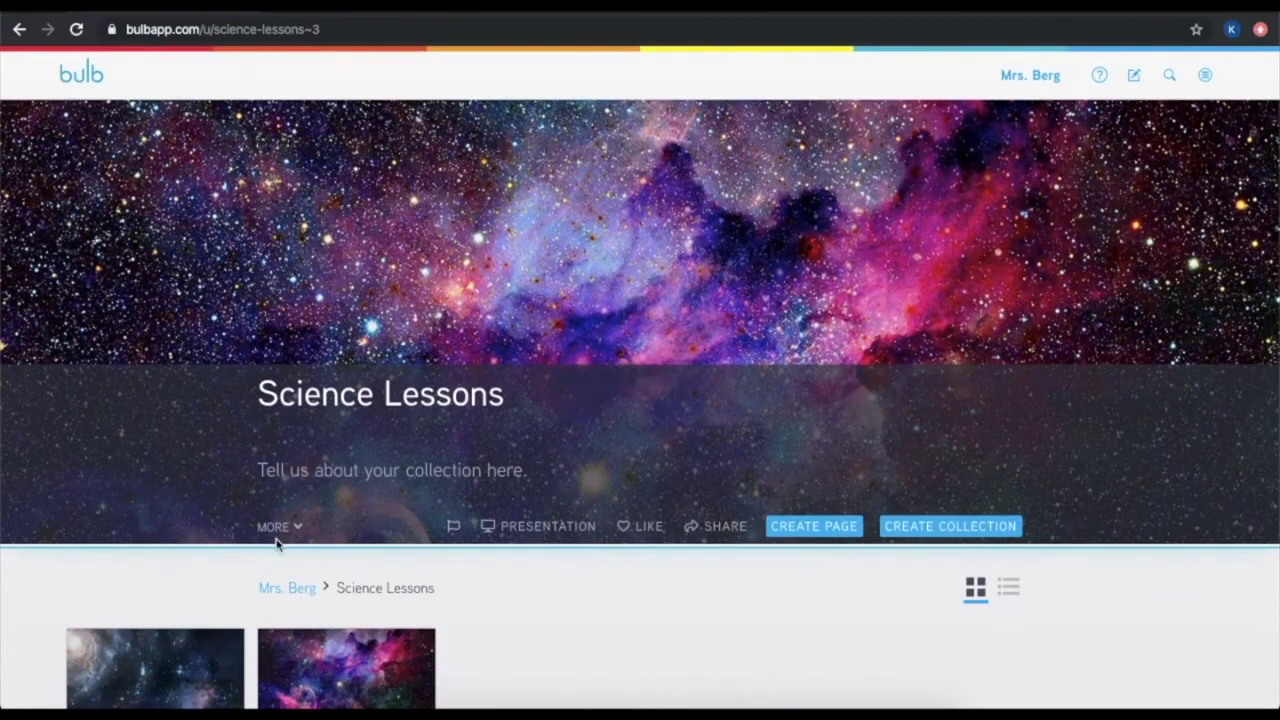
click(280, 529)
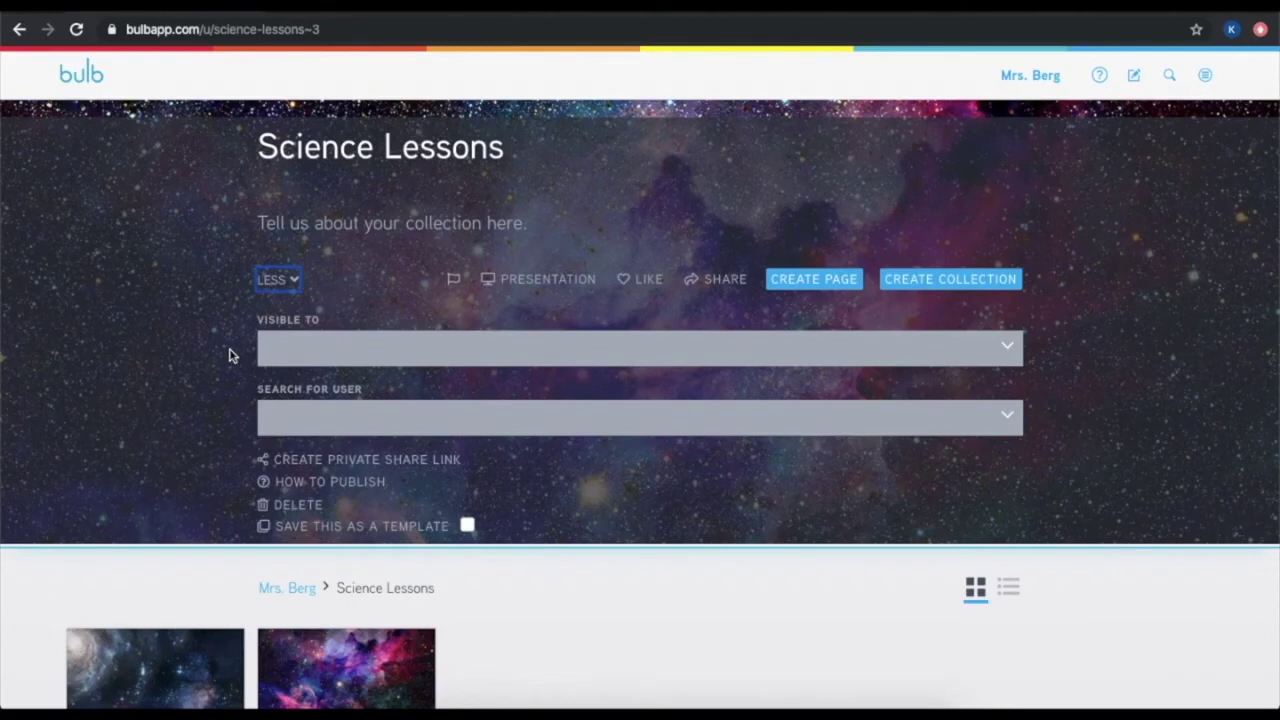
Make Science Lessons visible to Public and Flatirons School District, and generate its private share link
click(304, 352)
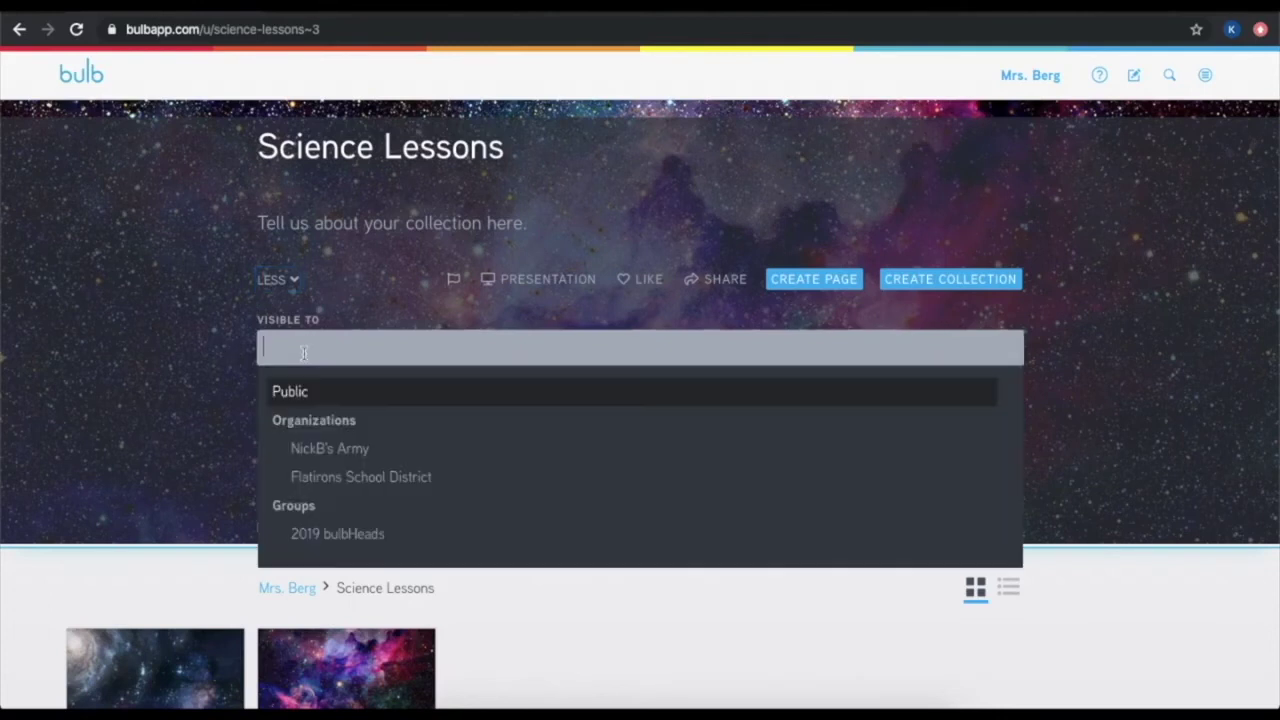
click(290, 392)
click(352, 328)
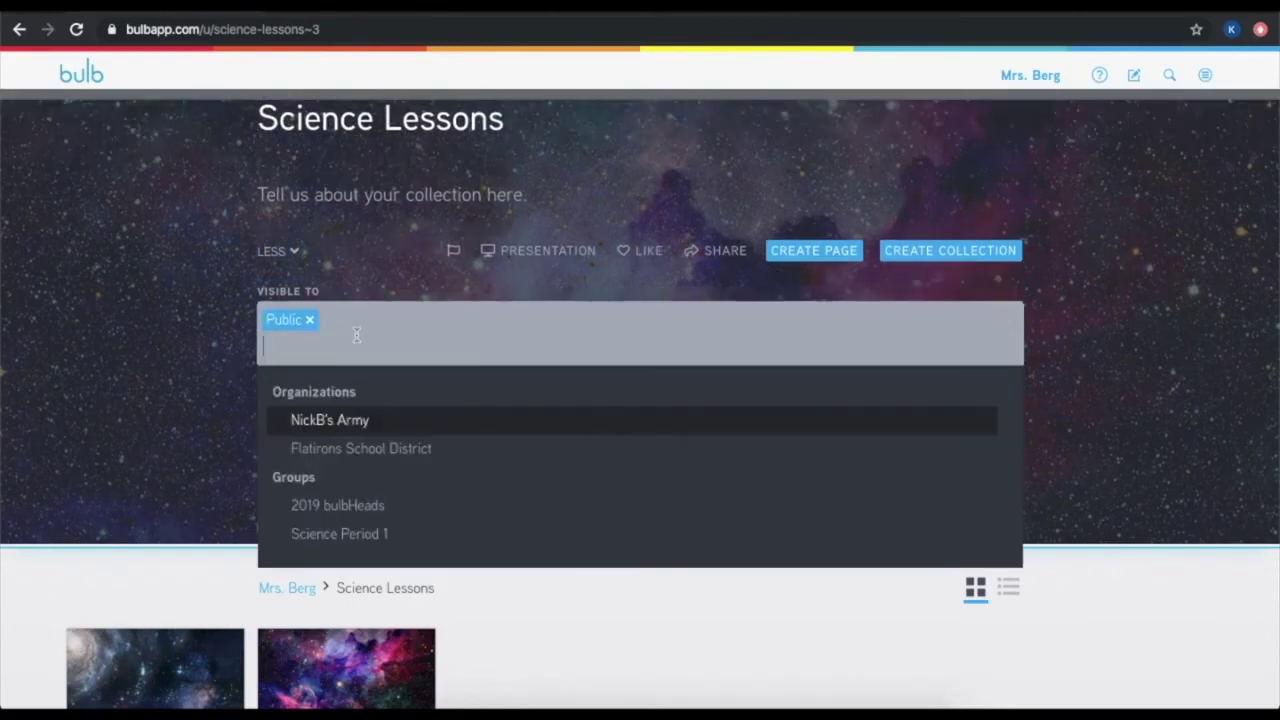
click(404, 452)
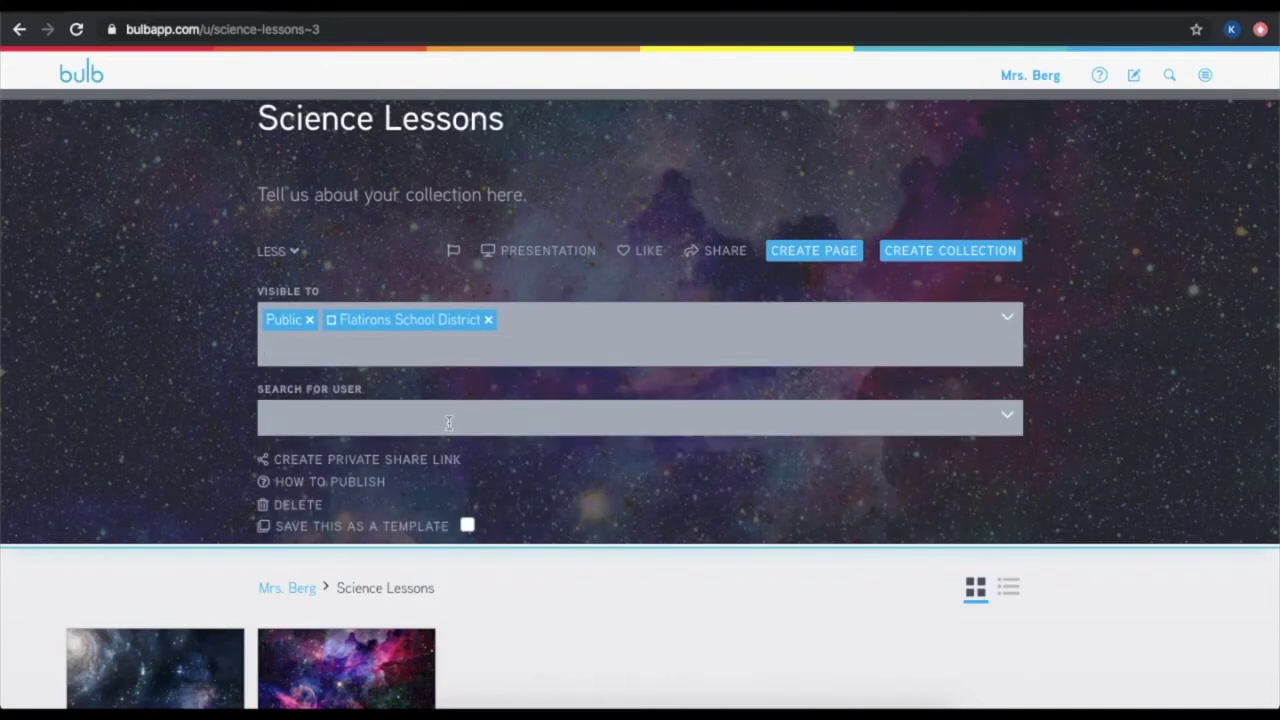
click(443, 460)
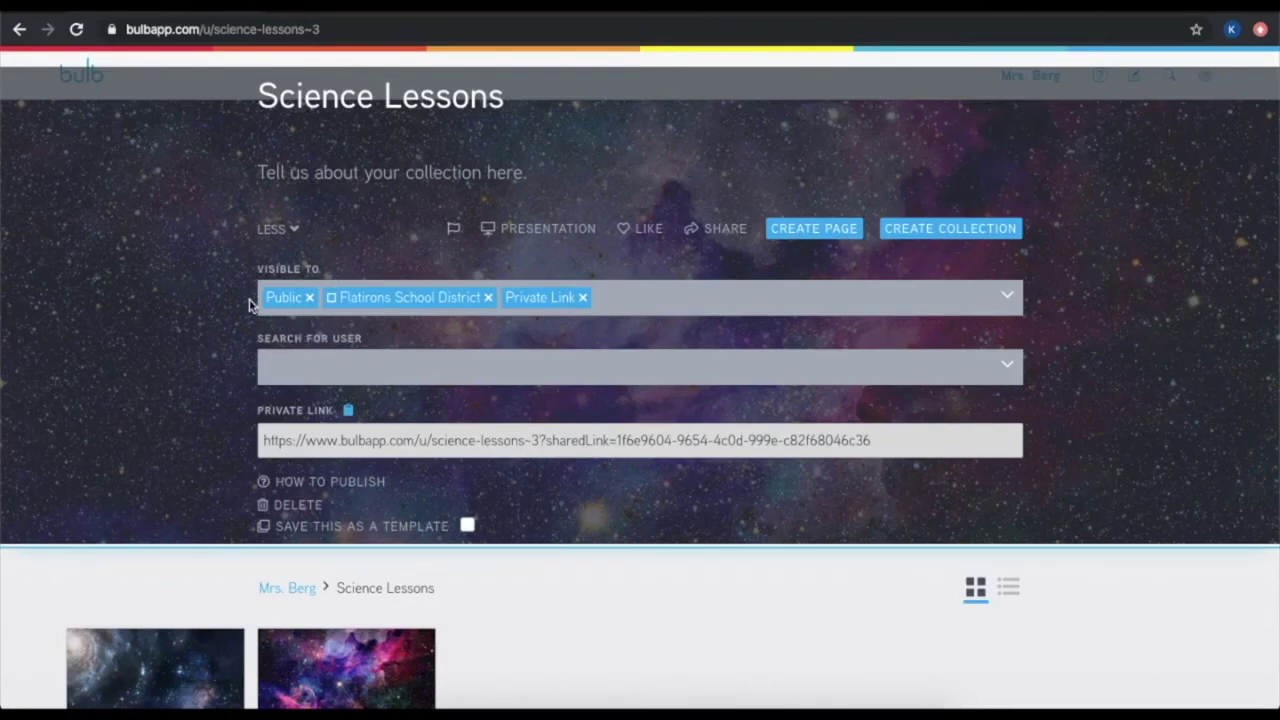
scroll(489, 649, down, 1)
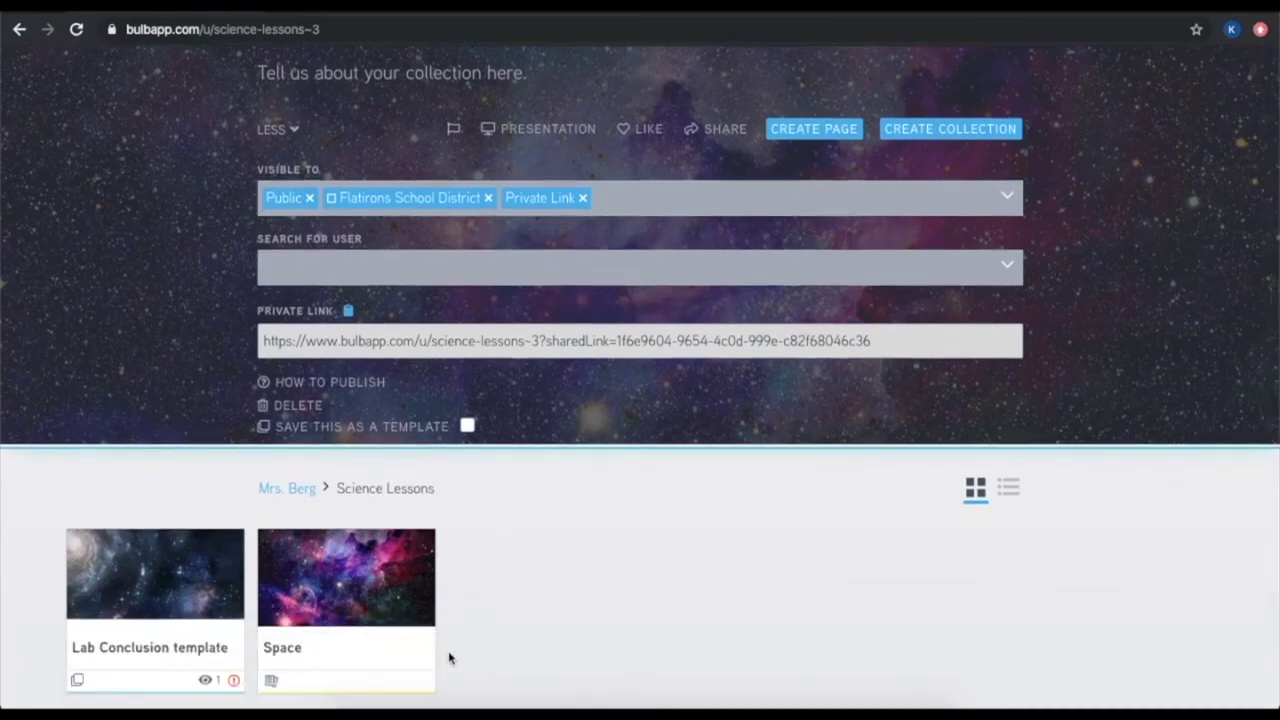
Check the Lab Conclusion template's inherited visibility, then return to the profile and open the Space collection
click(150, 646)
click(1189, 76)
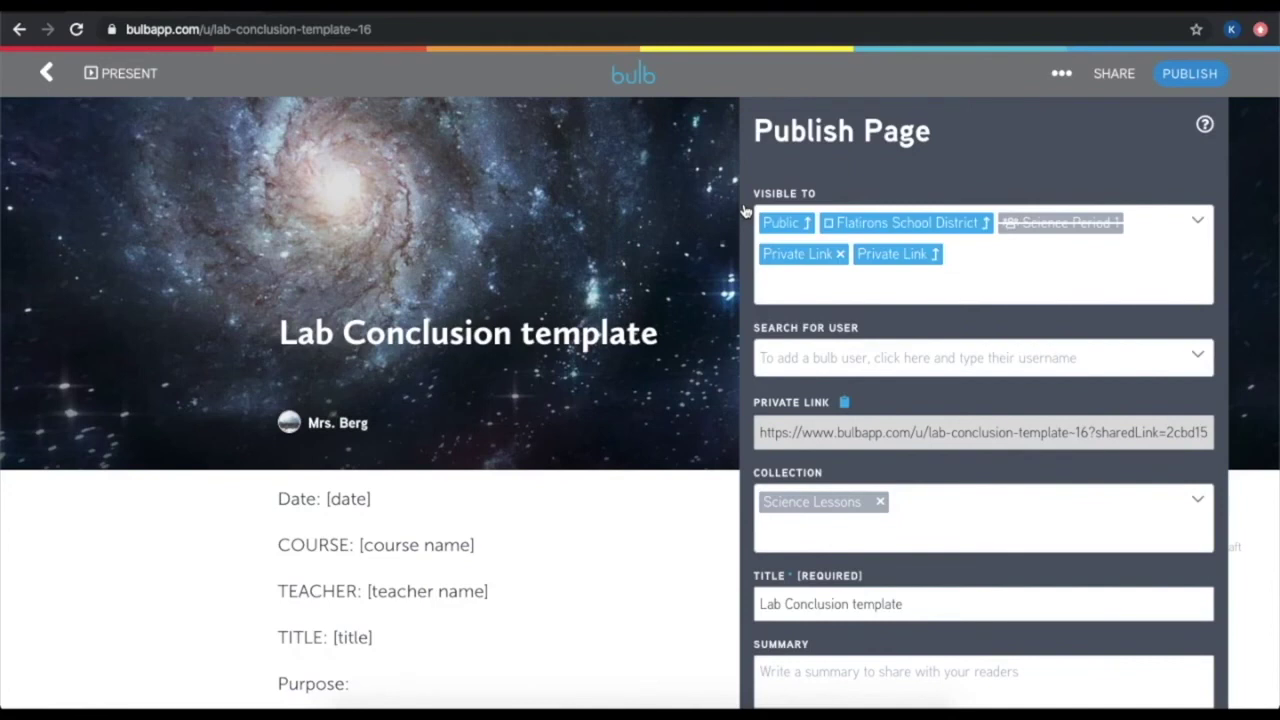
click(46, 72)
scroll(732, 470, down, 3)
click(557, 660)
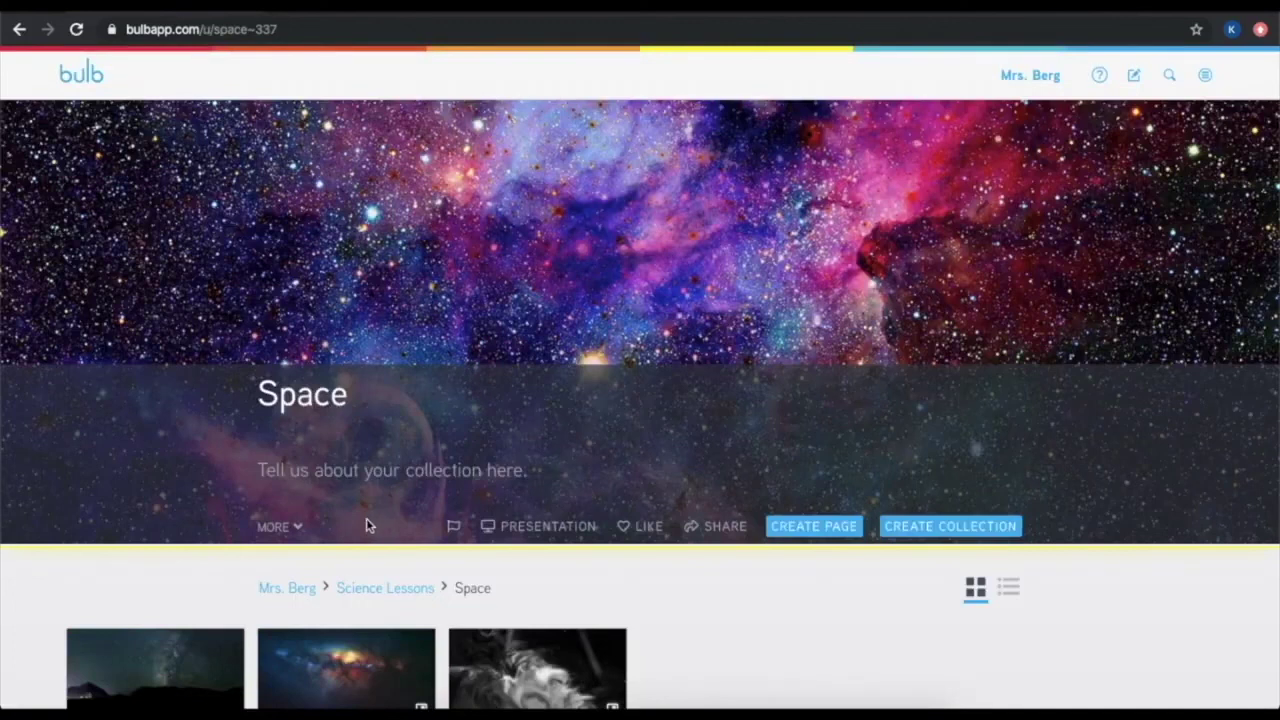
Expand the Space collection's visibility: inherited Public, Flatirons School District and Private Link, plus its own Private Link
click(284, 527)
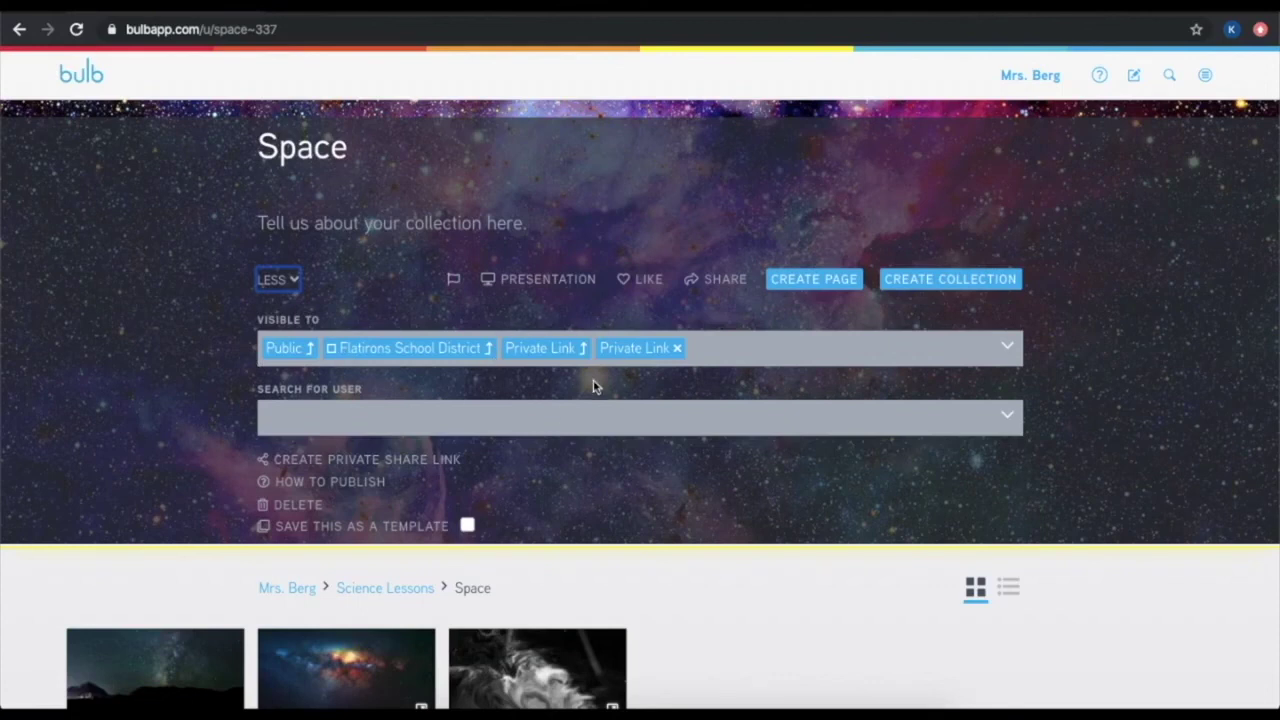
scroll(594, 385, down, 3)
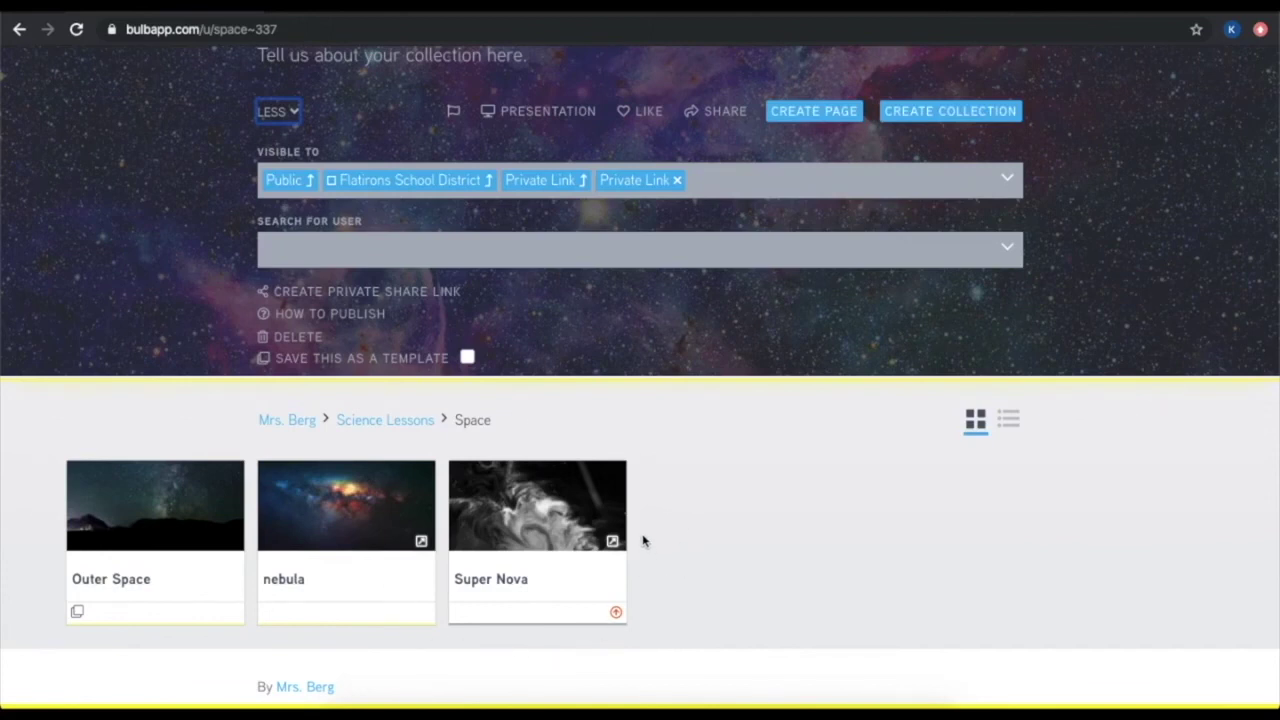
Publish the Super Nova page with the Space collection's inherited visibility, then go back to the teacher's profile
click(544, 512)
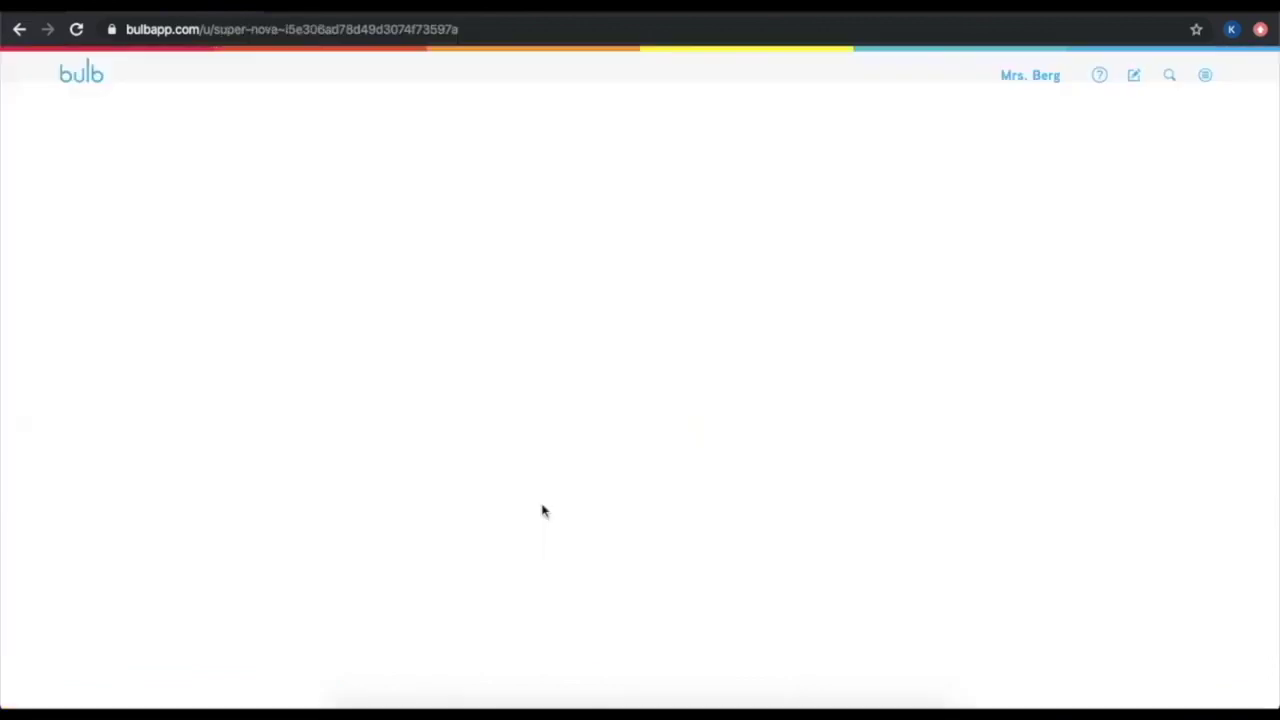
click(1205, 80)
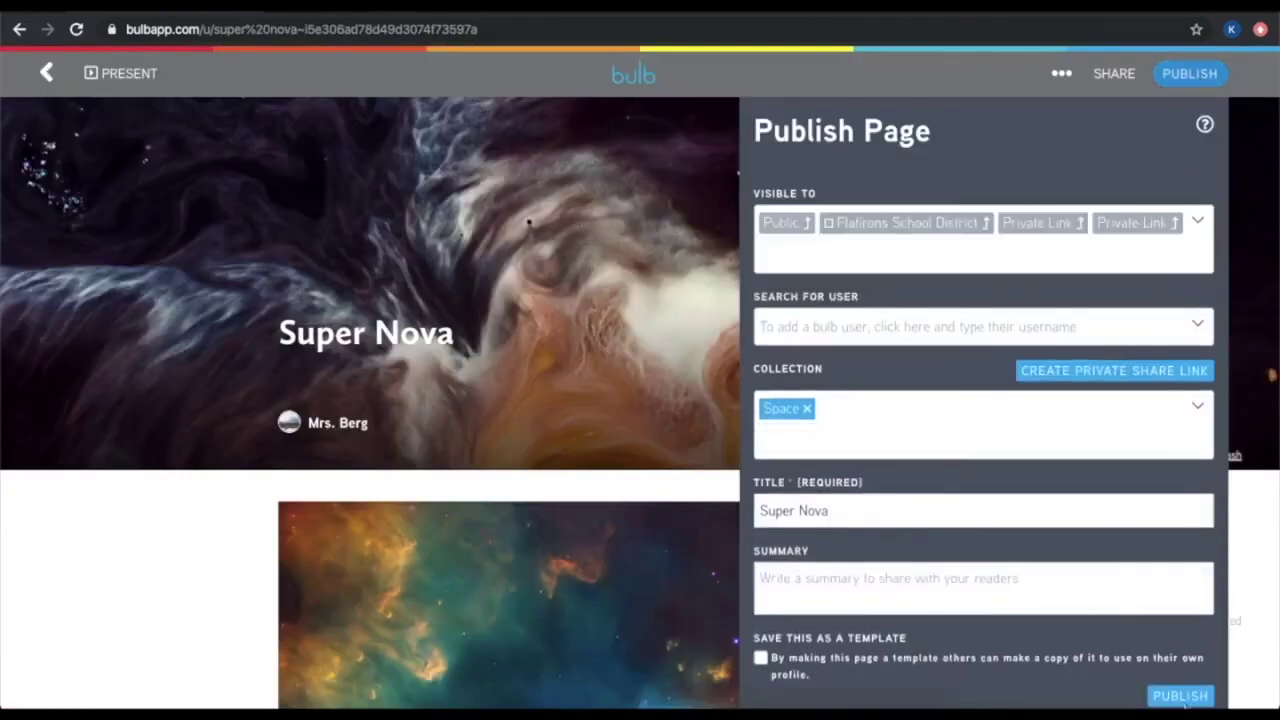
click(1189, 695)
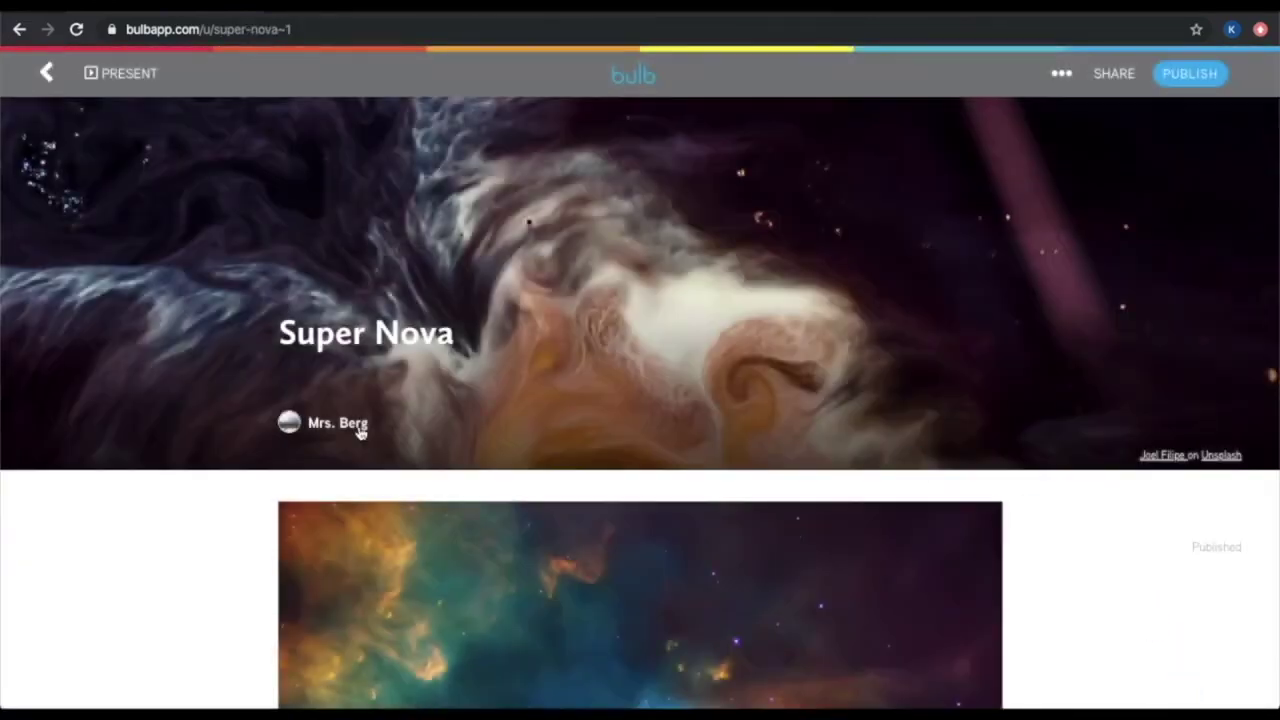
click(358, 428)
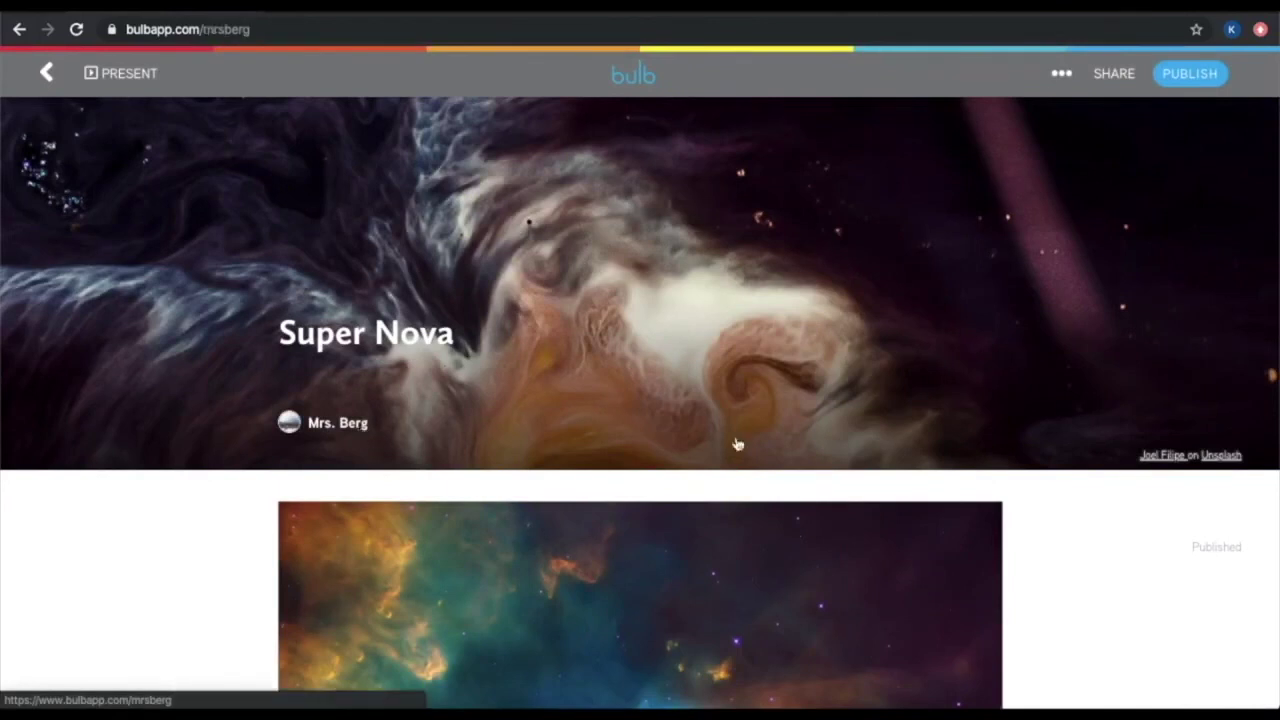